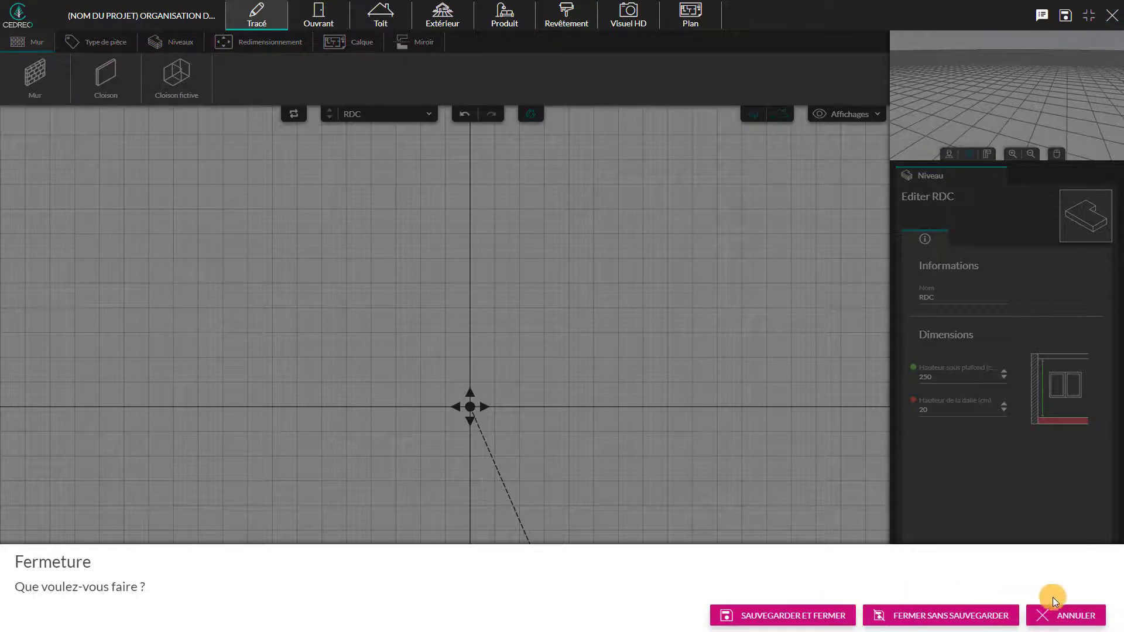
# Step: Cancel closing the project and stay in the wall-drawing workspace
pyautogui.click(1054, 613)
pyautogui.click(164, 81)
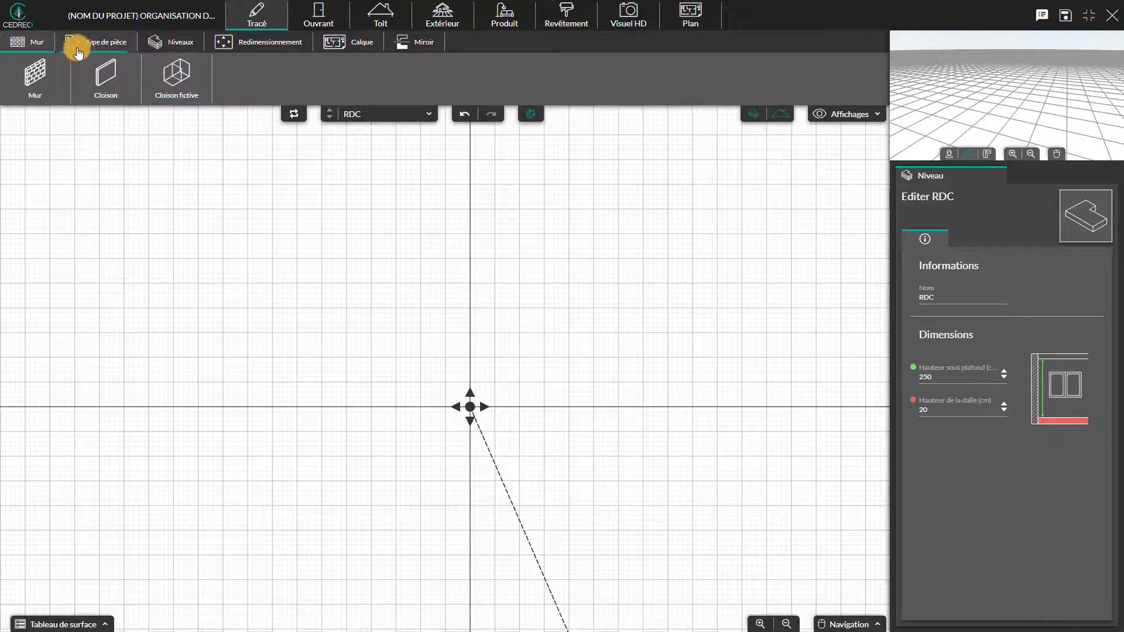
pyautogui.click(238, 16)
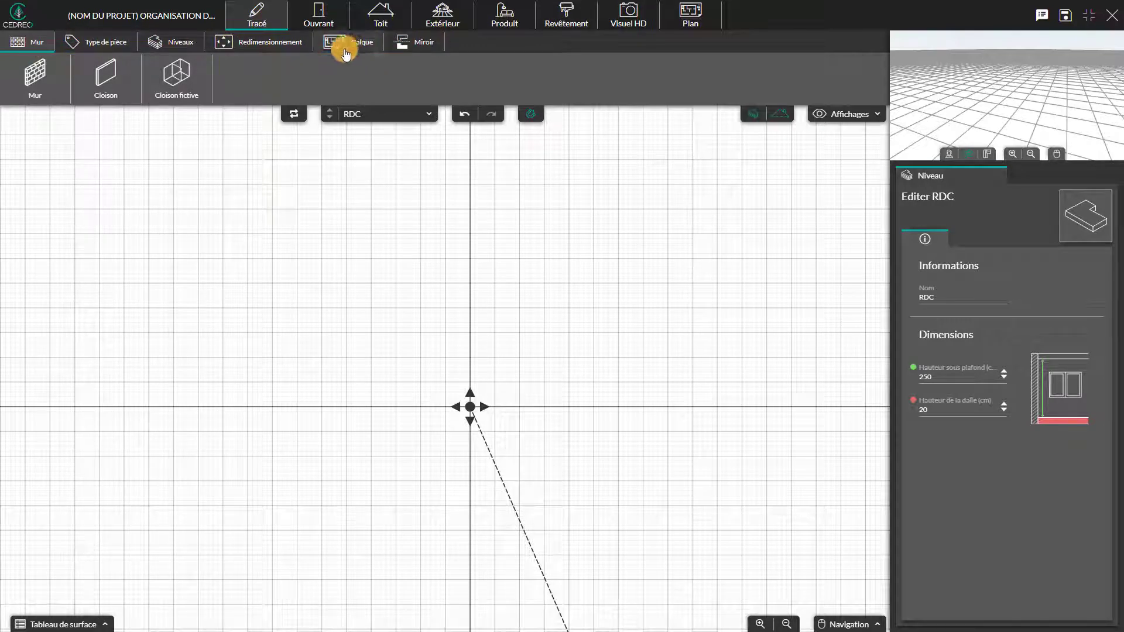
# Step: Draw a closed L-shaped room of six walls, about 9.01 m wide and 6.85 m deep overall, on level RDC
pyautogui.click(38, 84)
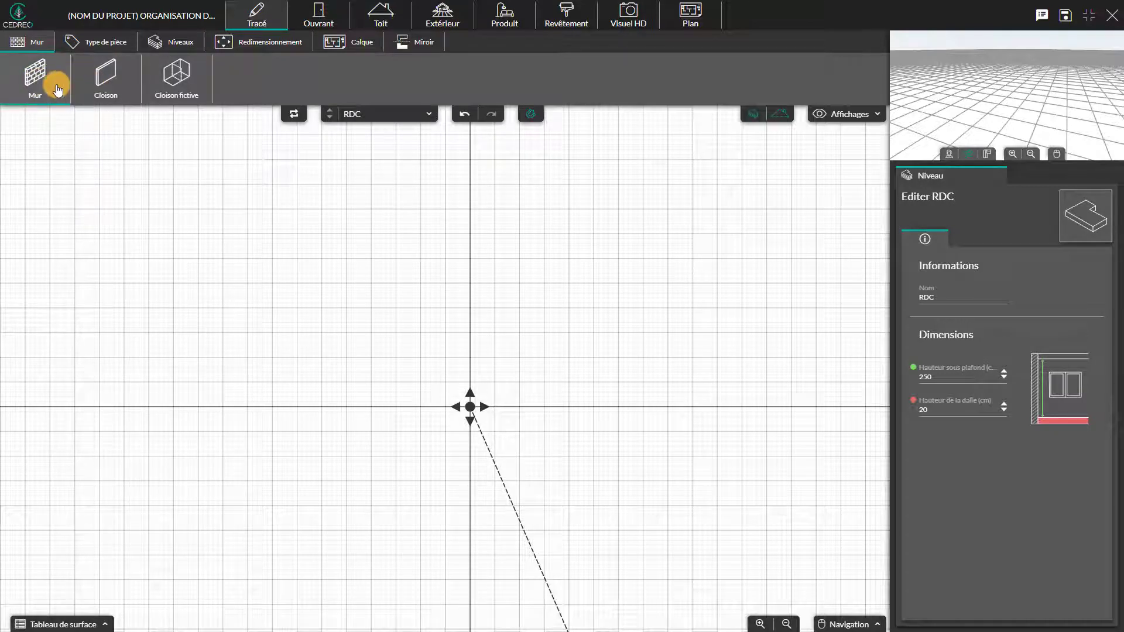
pyautogui.click(57, 89)
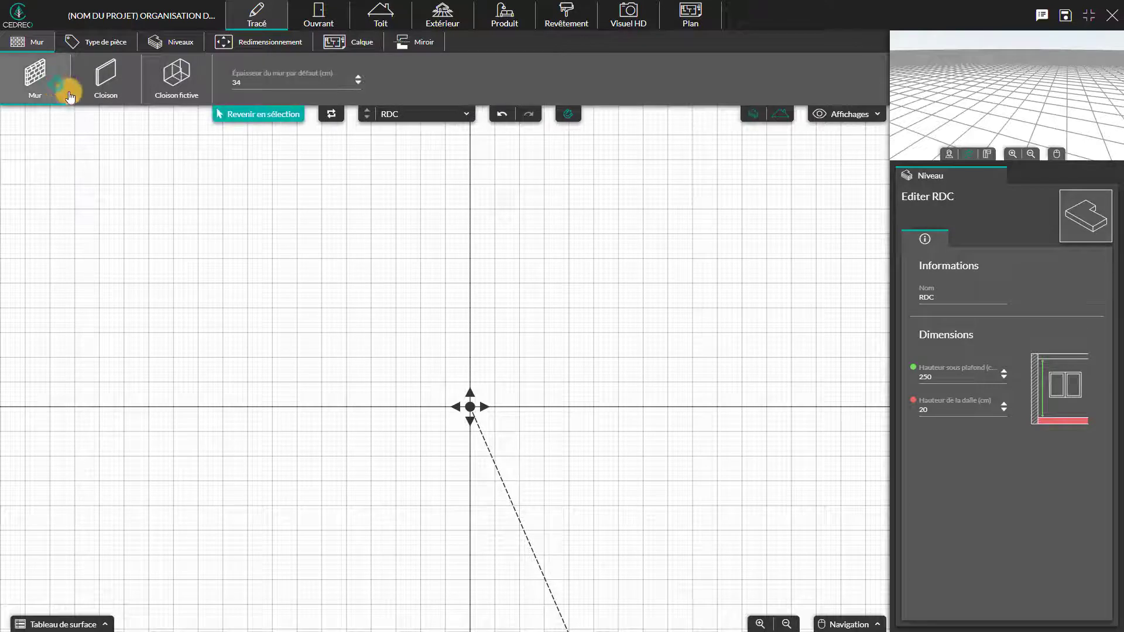
pyautogui.click(238, 210)
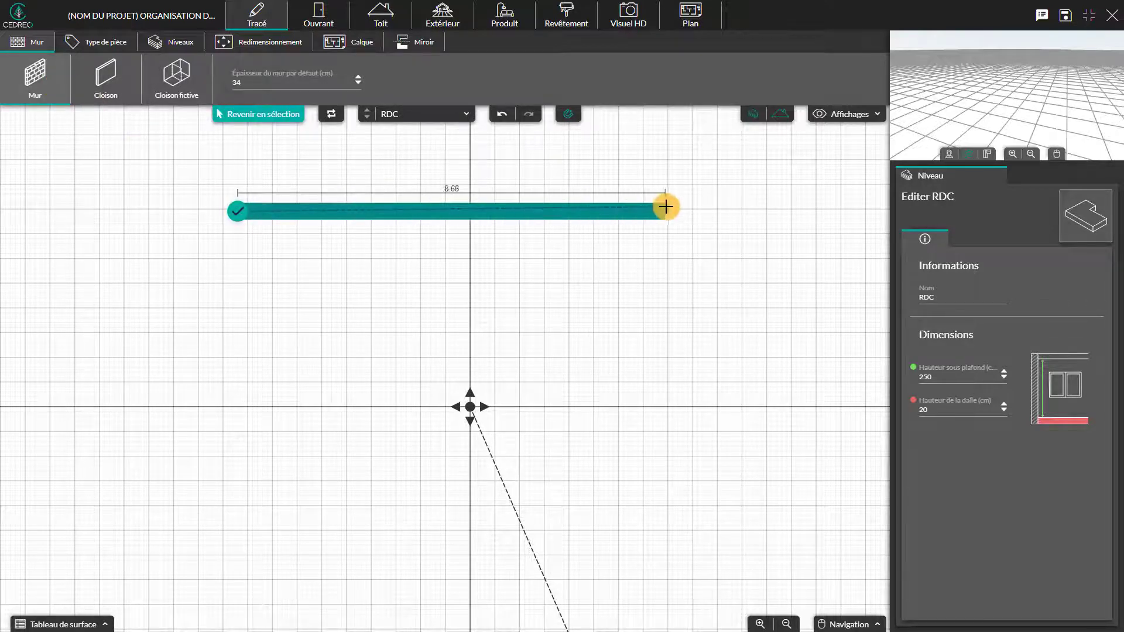
pyautogui.click(666, 211)
pyautogui.click(667, 532)
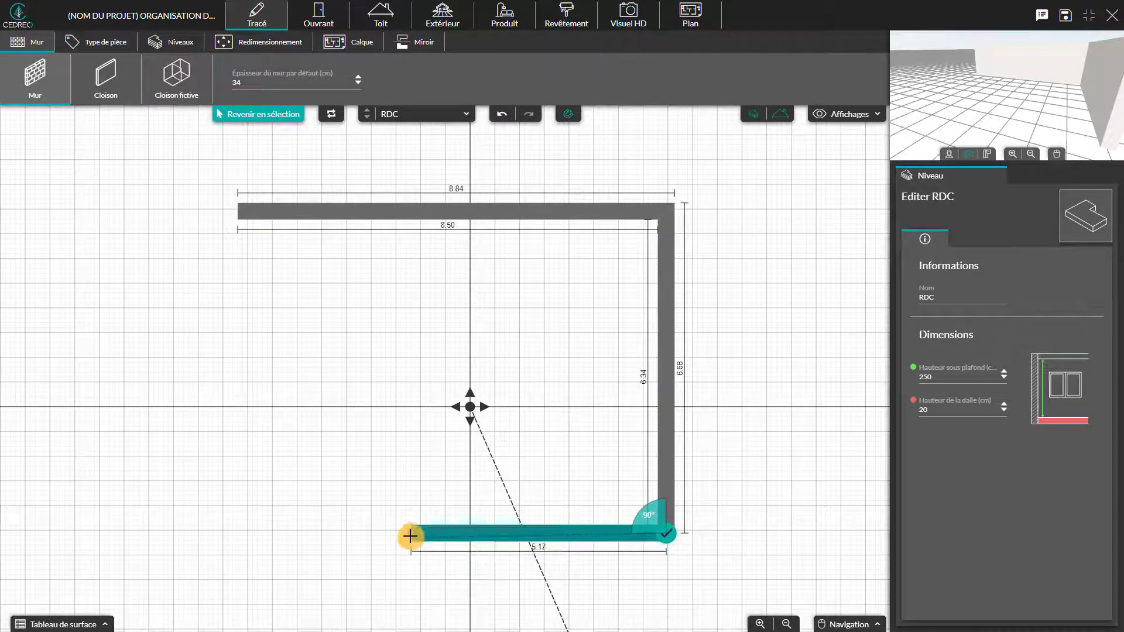
pyautogui.click(410, 533)
pyautogui.click(410, 399)
pyautogui.click(237, 398)
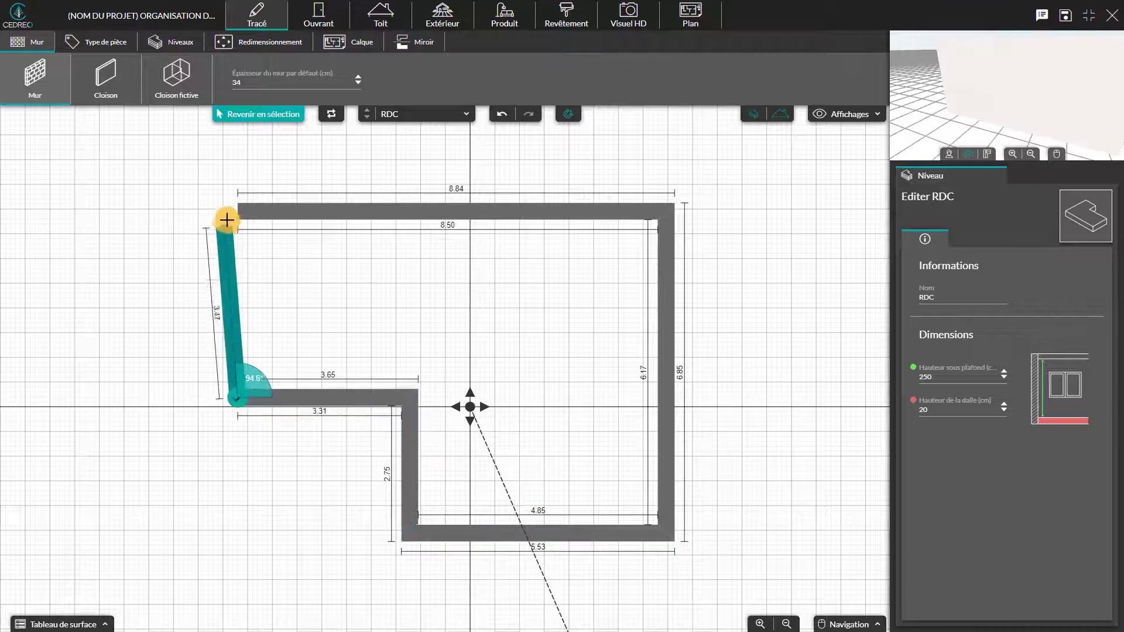
pyautogui.click(236, 212)
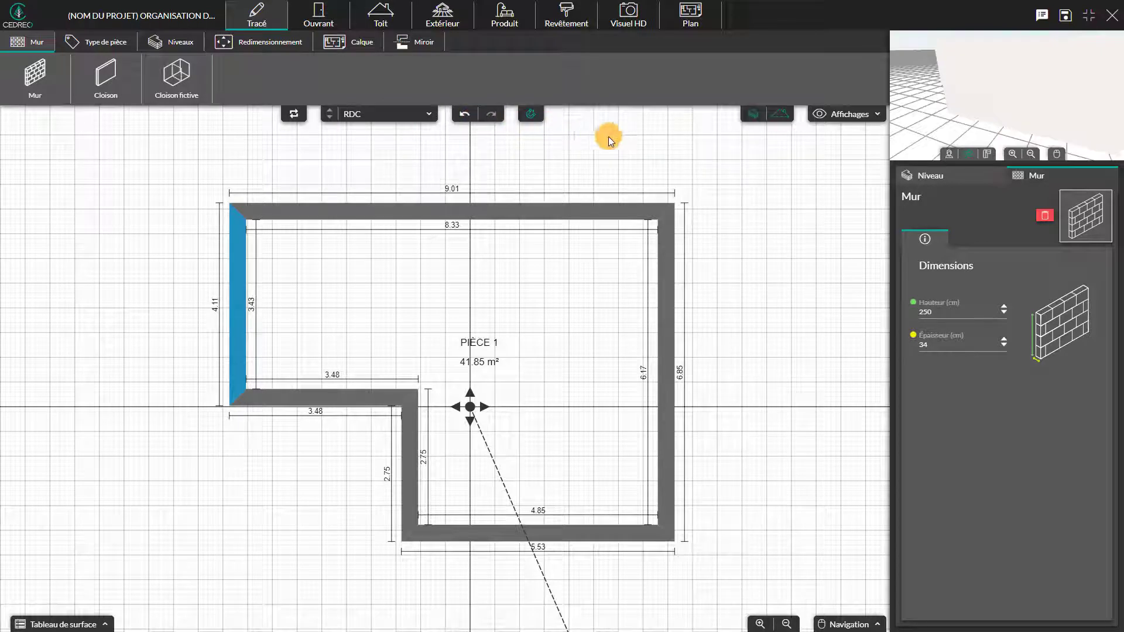
# Step: Look through the display options for the 2D and 3D views and the plan's navigation controls
pyautogui.click(757, 120)
pyautogui.click(848, 117)
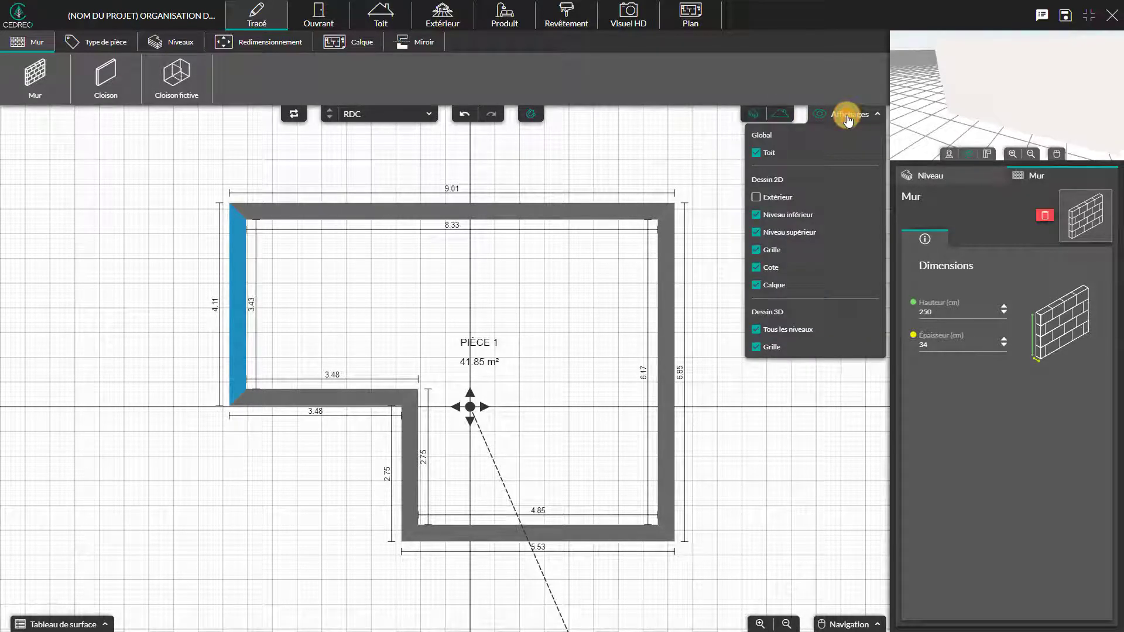
pyautogui.click(848, 117)
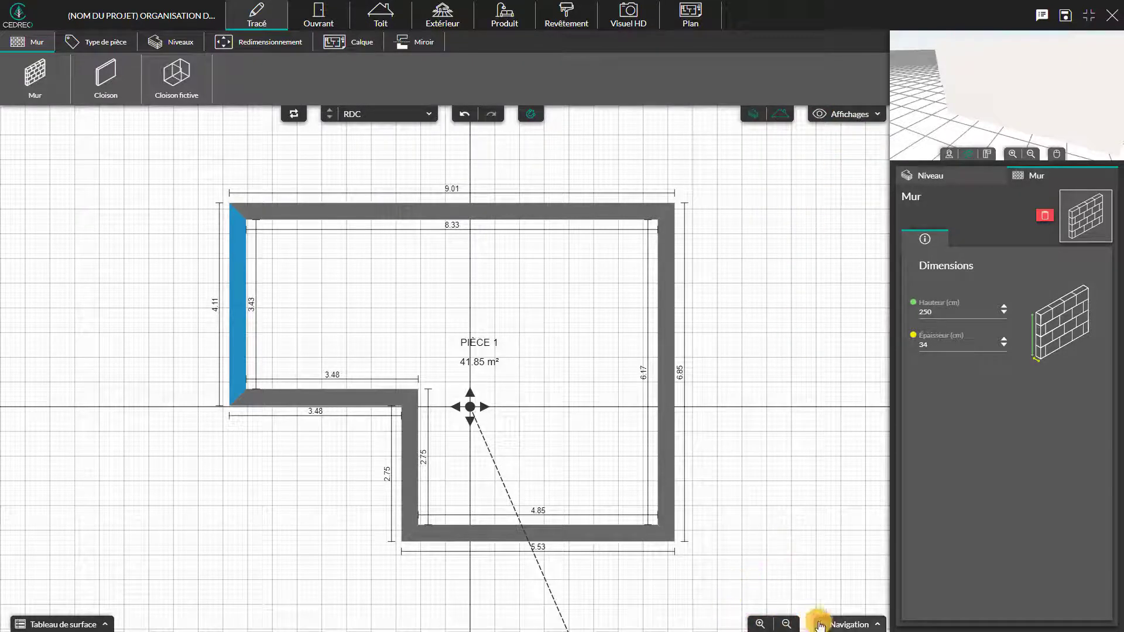
pyautogui.click(846, 625)
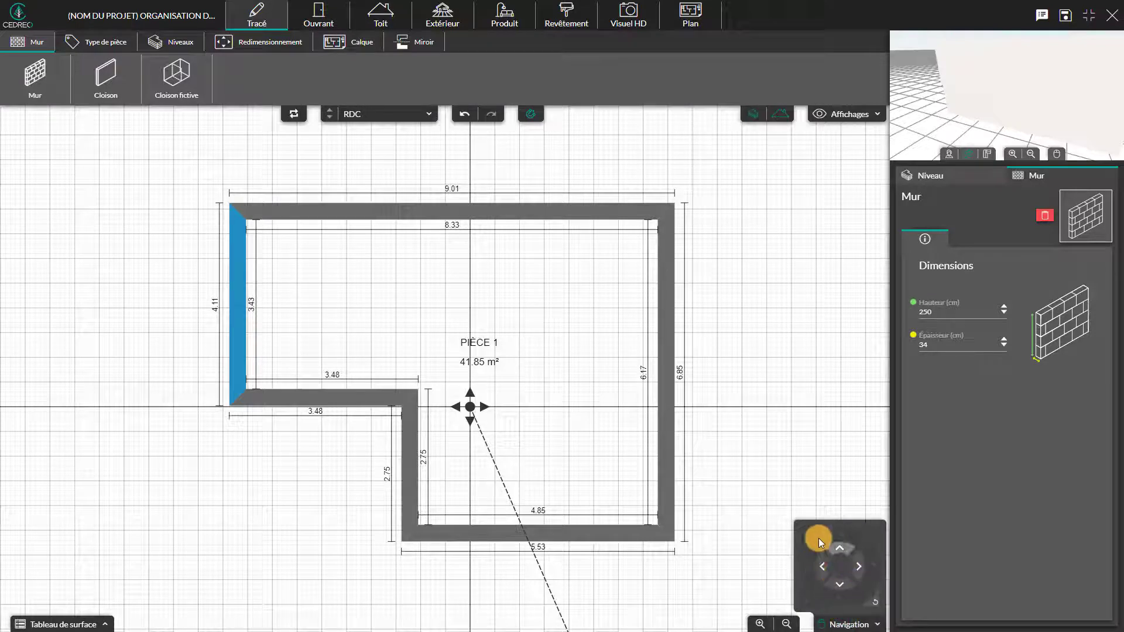
pyautogui.click(849, 625)
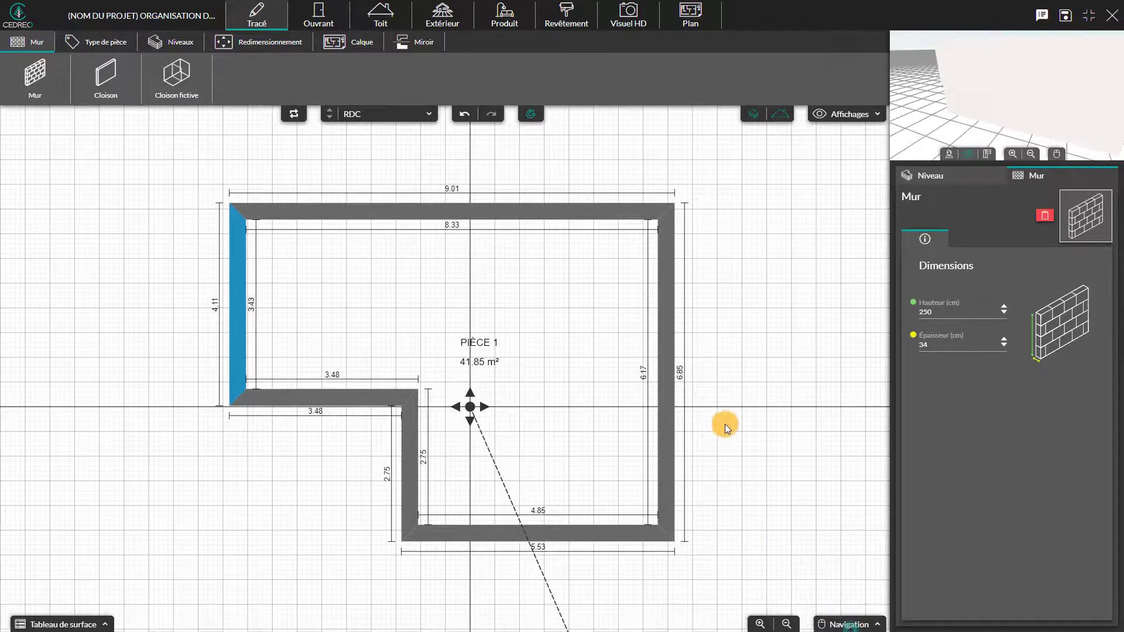
# Step: Examine the project's surface-area table
pyautogui.moveTo(725, 424)
pyautogui.mouseDown()
pyautogui.moveTo(764, 391)
pyautogui.moveTo(683, 407)
pyautogui.moveTo(707, 416)
pyautogui.mouseUp()
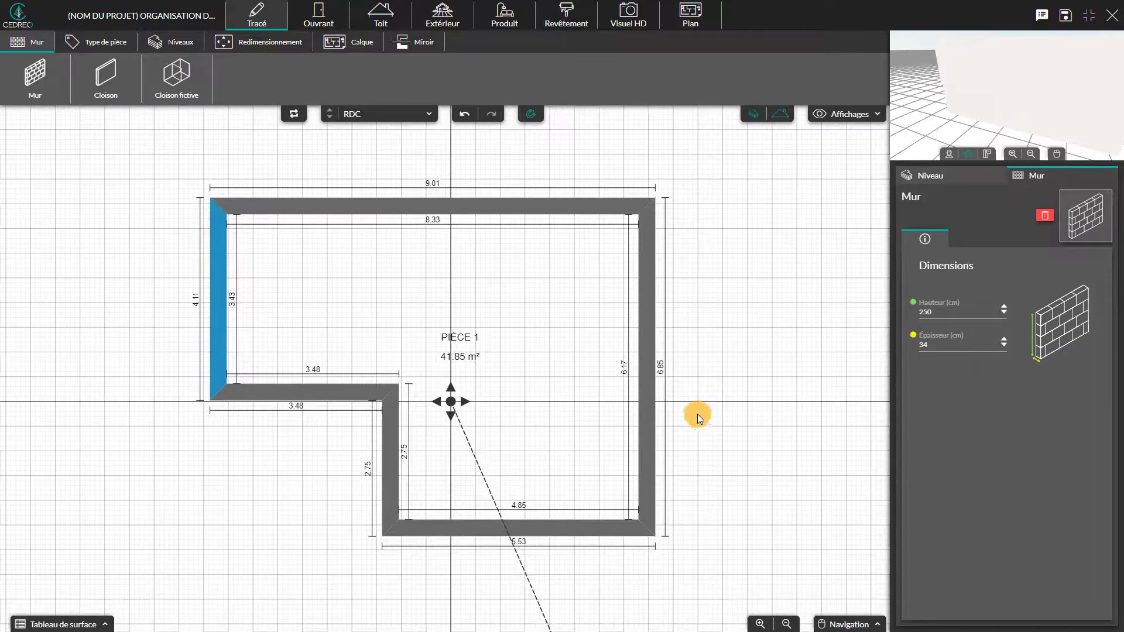
pyautogui.click(75, 625)
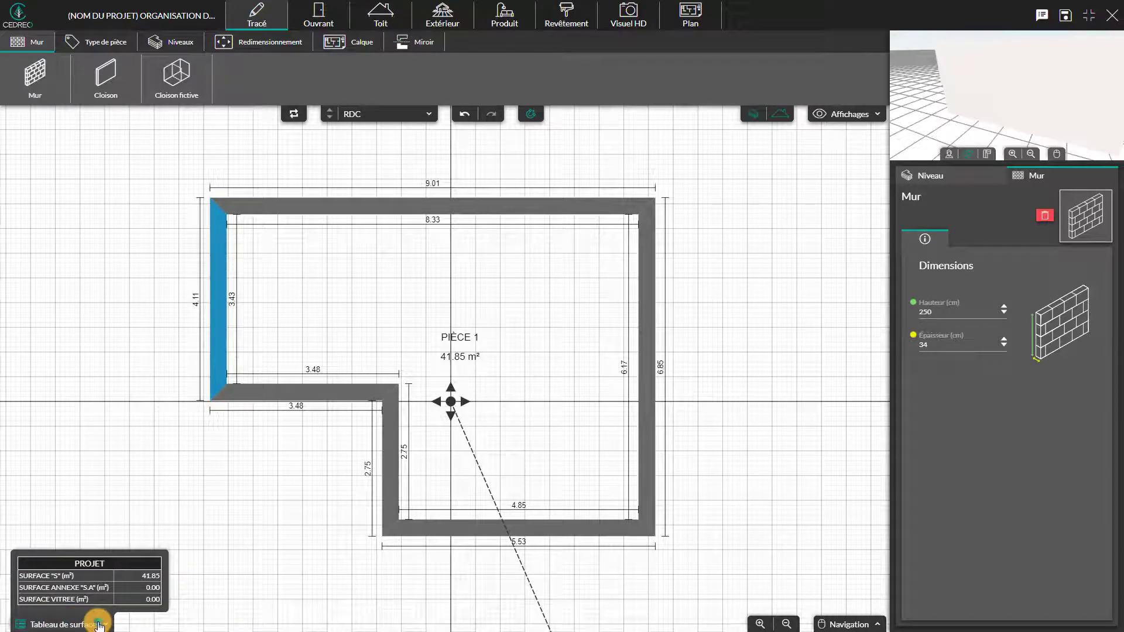
pyautogui.click(99, 625)
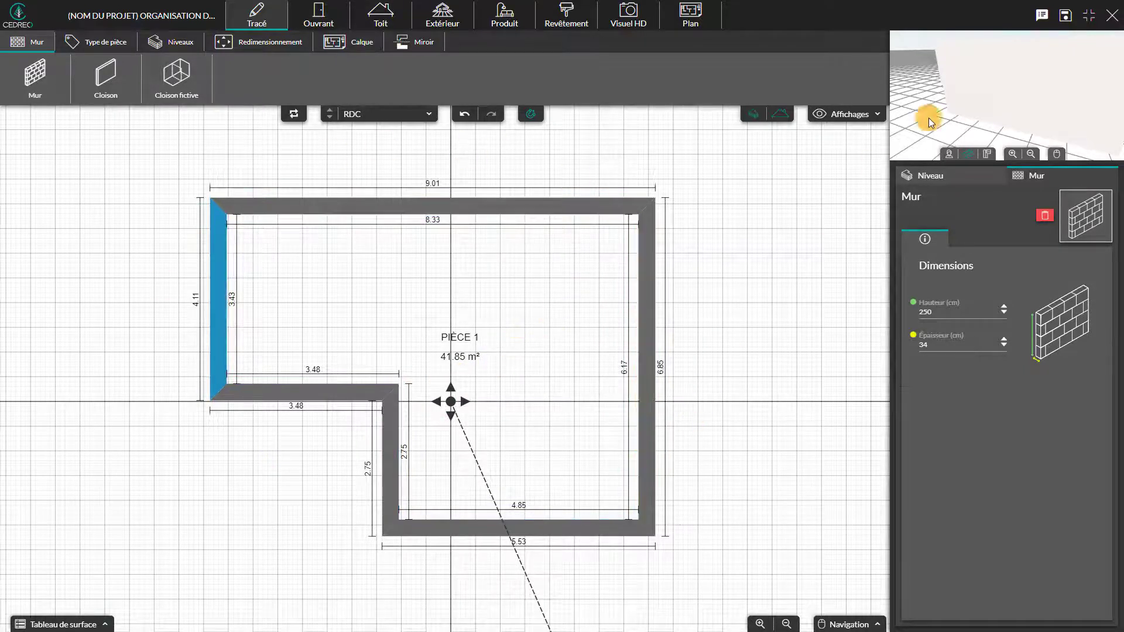
# Step: Inspect the room in 3D using the eye-level, top-down and aerial cameras
pyautogui.moveTo(1041, 72); pyautogui.dragTo(998, 79)
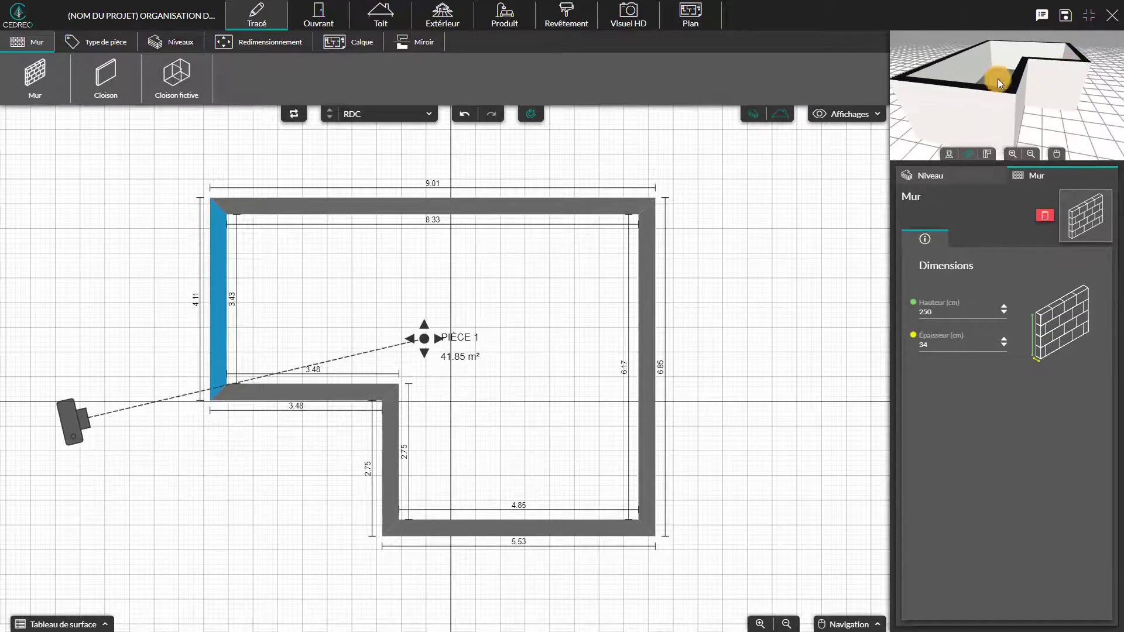
pyautogui.click(515, 19)
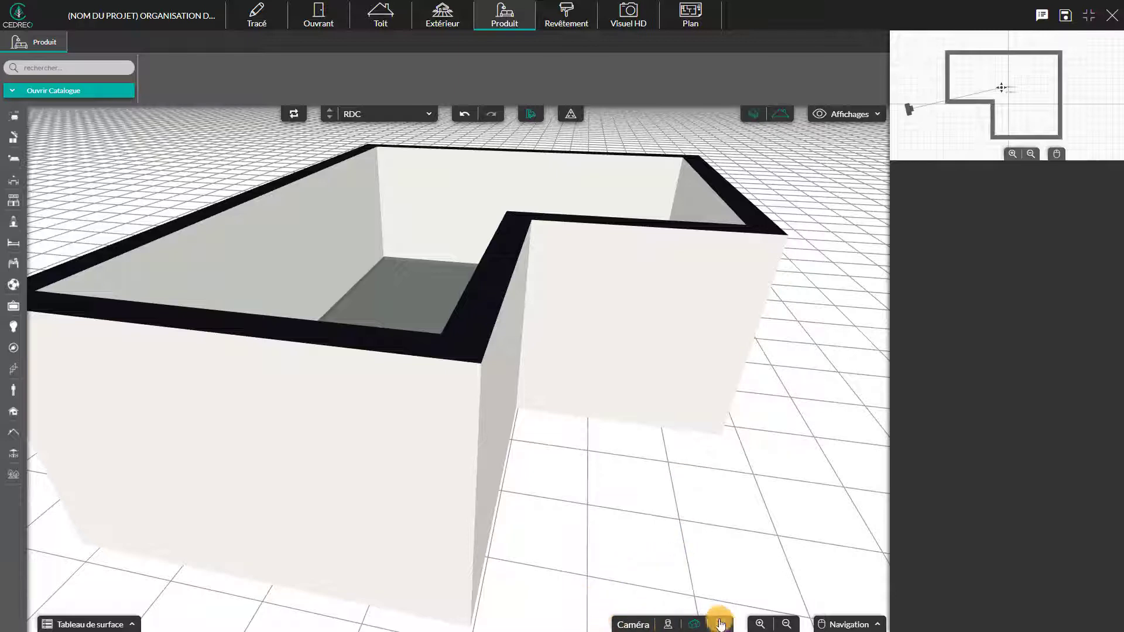
pyautogui.click(678, 625)
pyautogui.moveTo(667, 490); pyautogui.dragTo(539, 389)
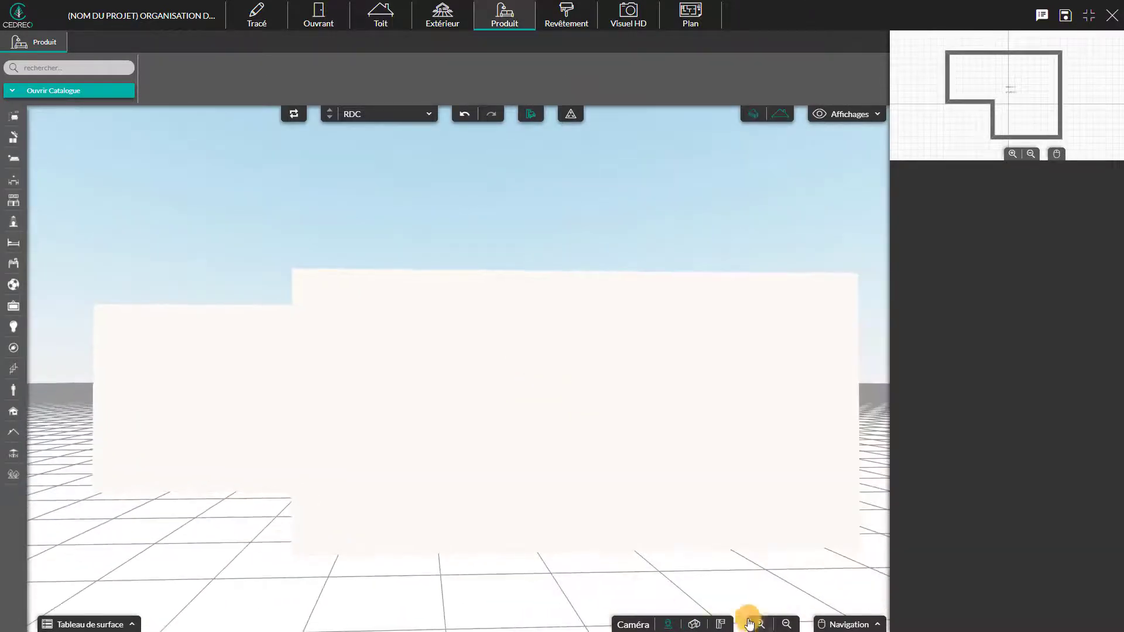
pyautogui.click(721, 623)
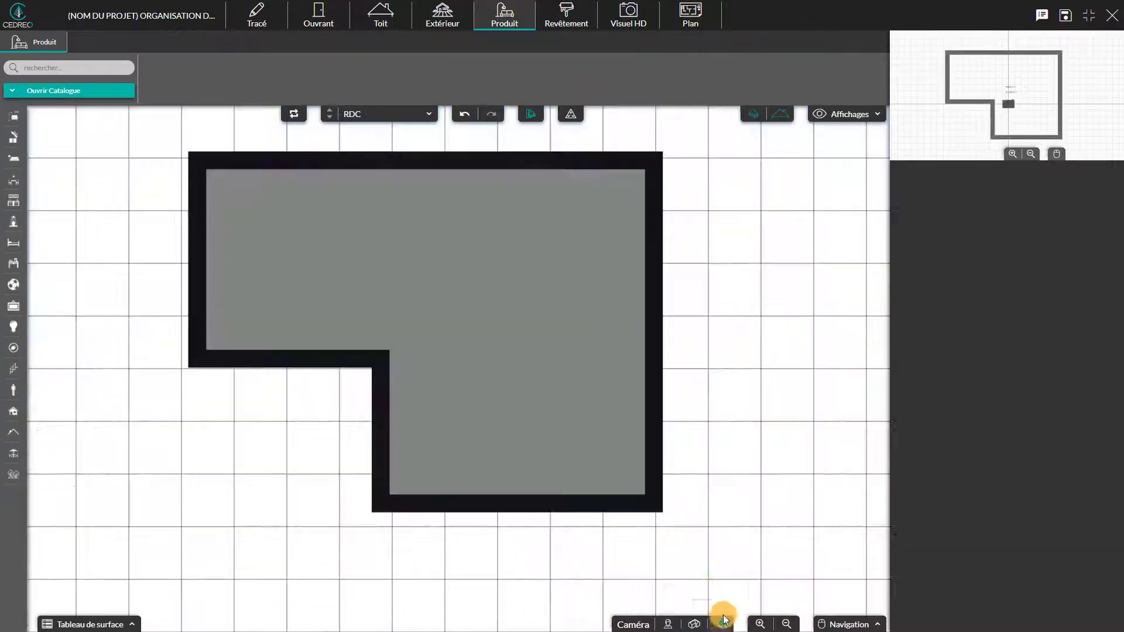
pyautogui.click(694, 624)
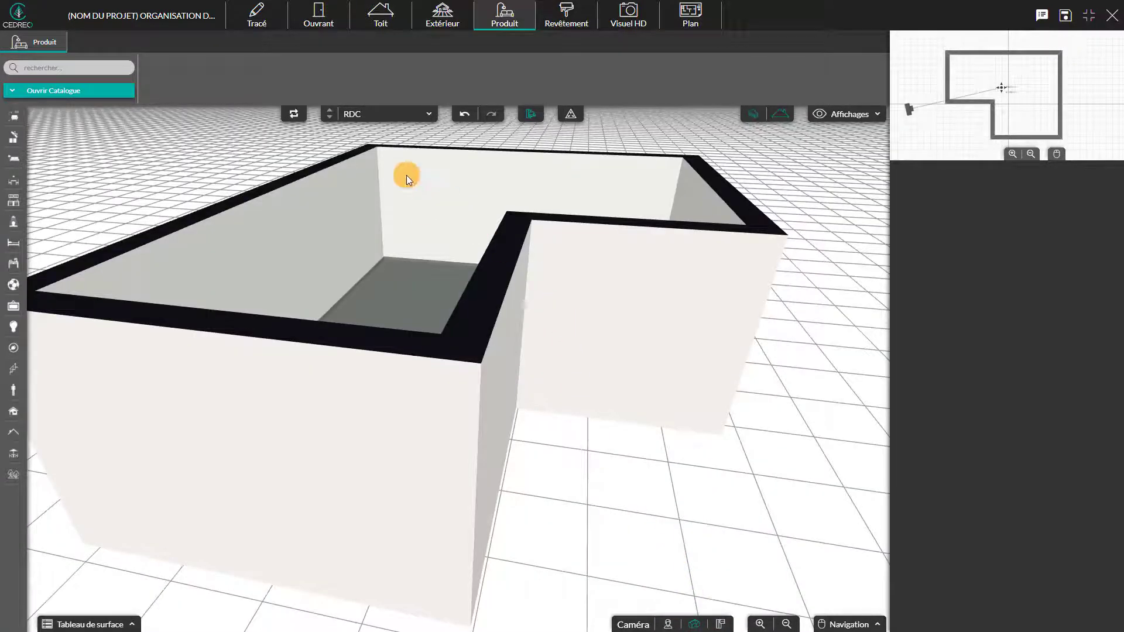
# Step: Return to the 2D plan, try a 30 cm thickness on the room's upper wall and restore it to 34 cm
pyautogui.click(260, 15)
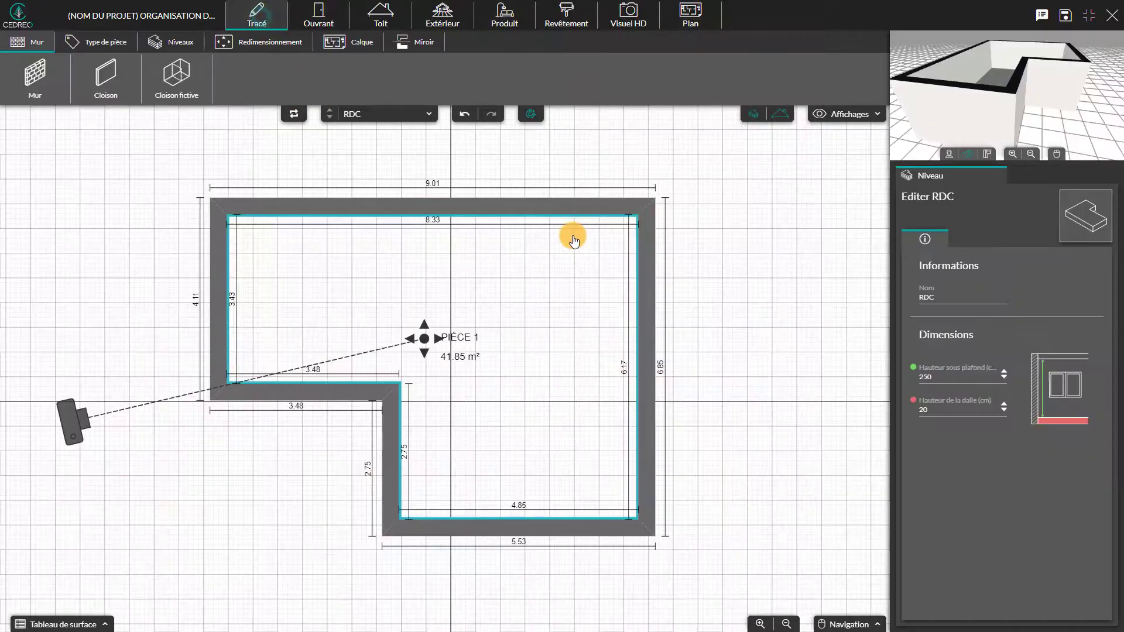
pyautogui.click(540, 212)
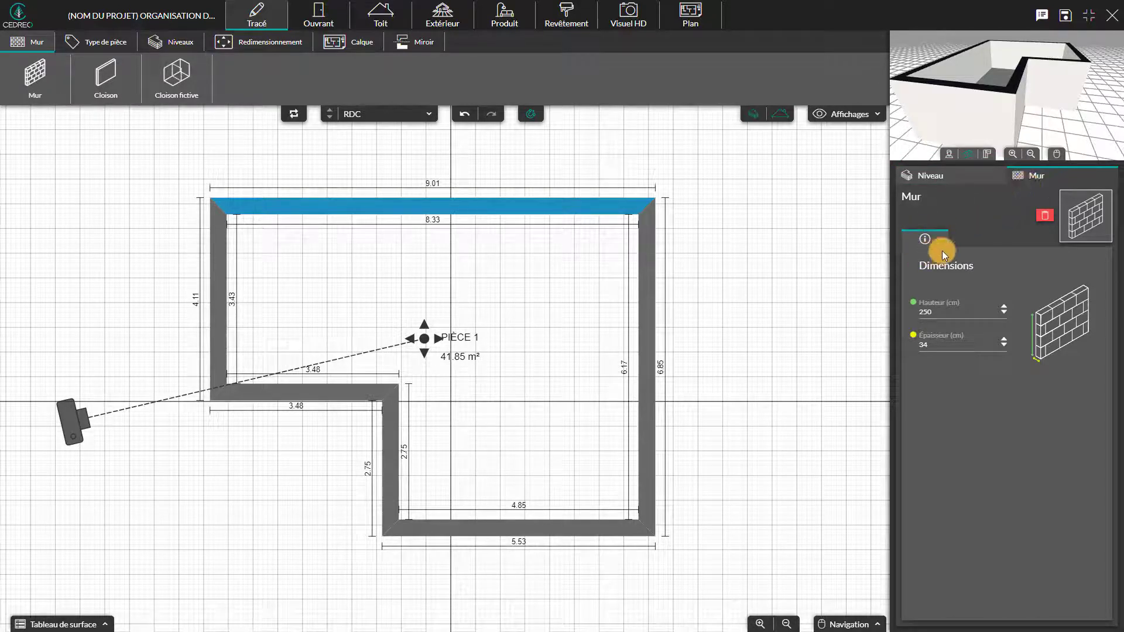
pyautogui.click(1004, 348)
pyautogui.click(1004, 348)
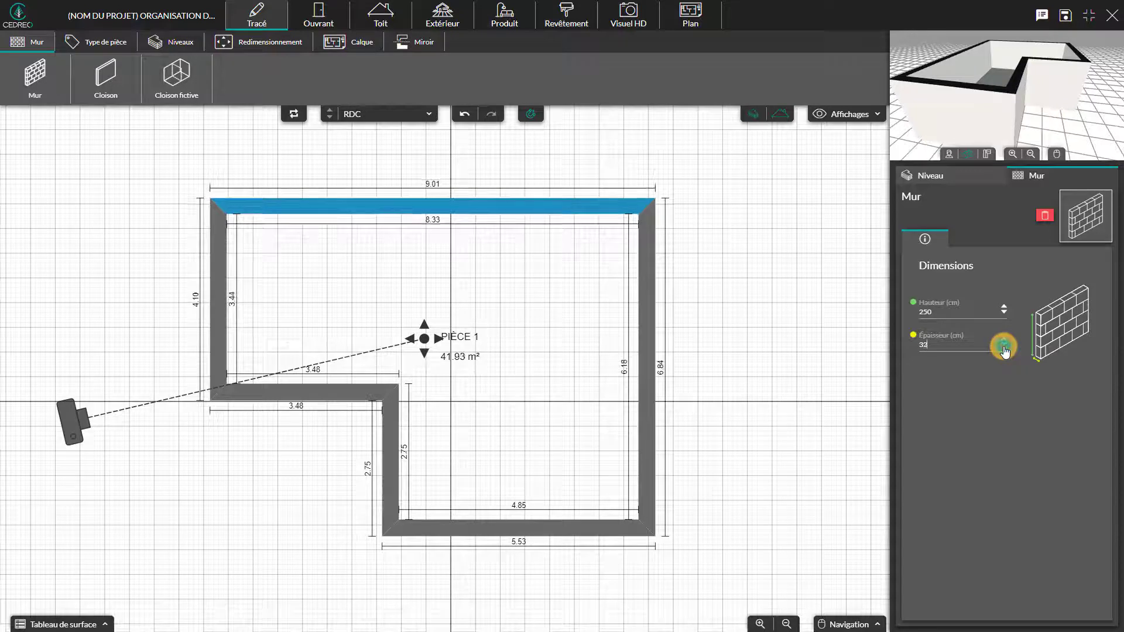
pyautogui.click(1004, 347)
pyautogui.click(1004, 347)
pyautogui.click(1004, 342)
pyautogui.click(1004, 342)
pyautogui.click(1004, 342)
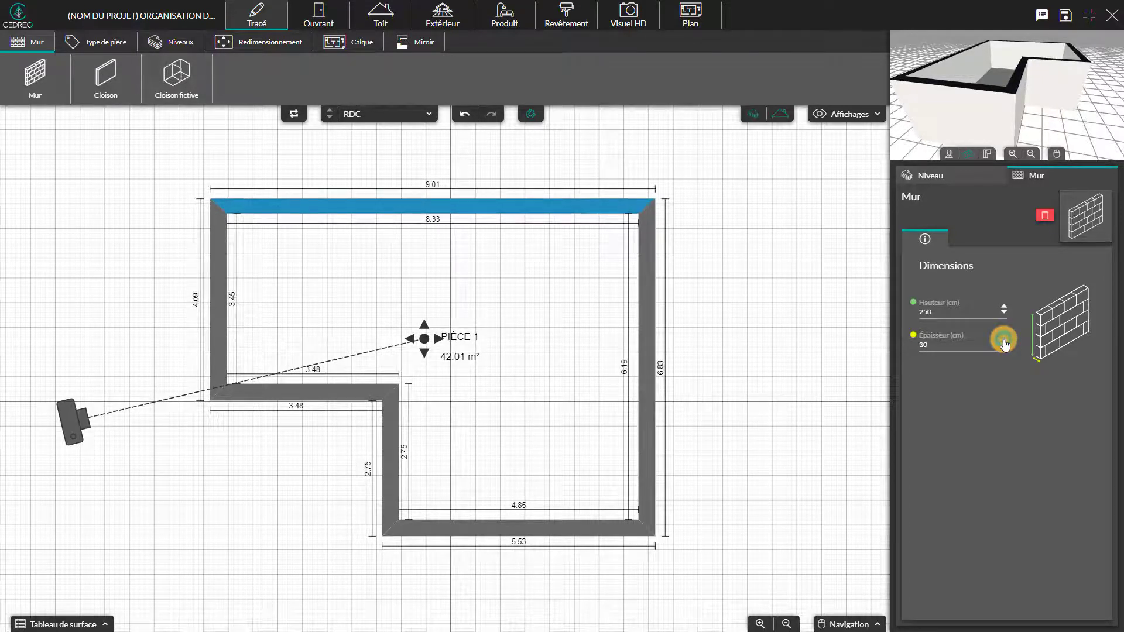
pyautogui.click(1004, 342)
pyautogui.click(1004, 342)
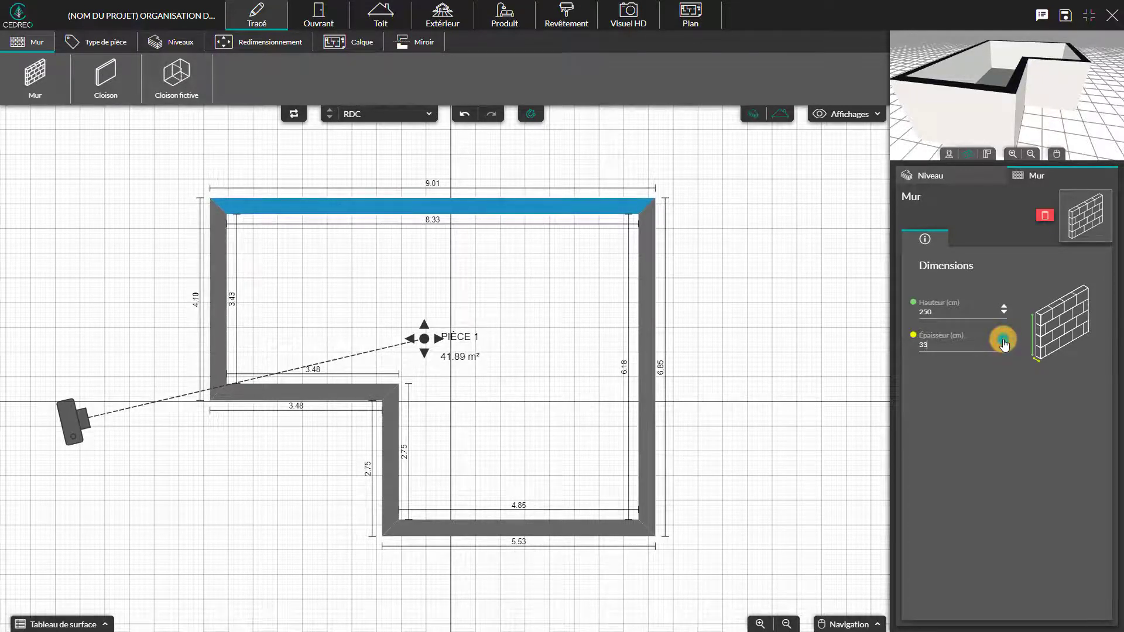
pyautogui.click(1004, 342)
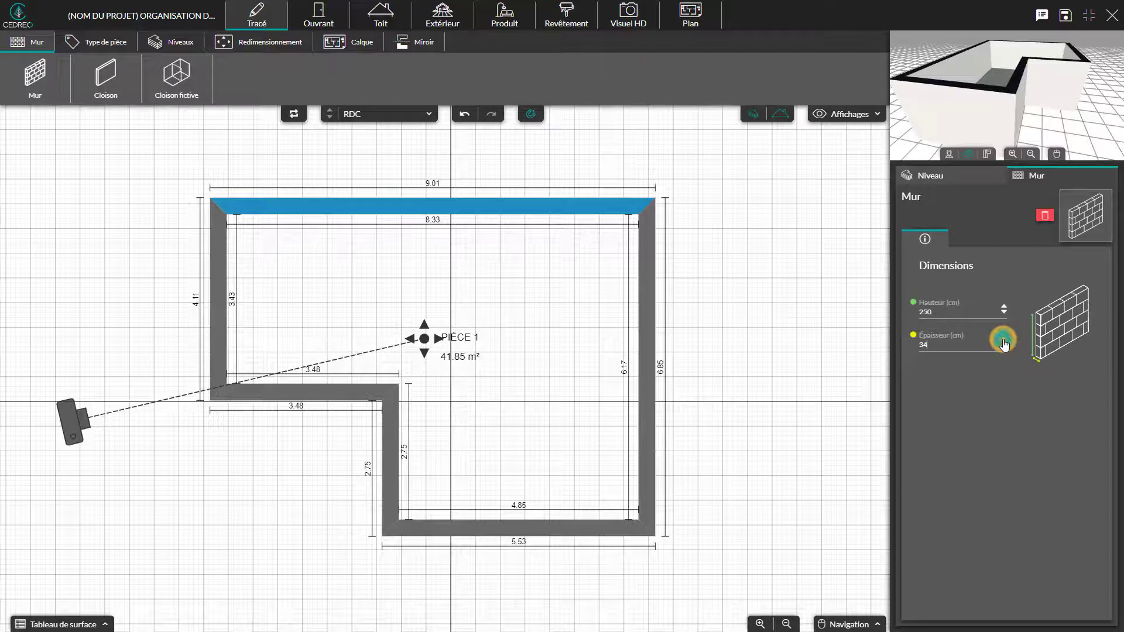
# Step: Search the openings catalogue for "baie" and place two 300 x 215 cm sliding bay windows in the room's upper wall
pyautogui.click(331, 22)
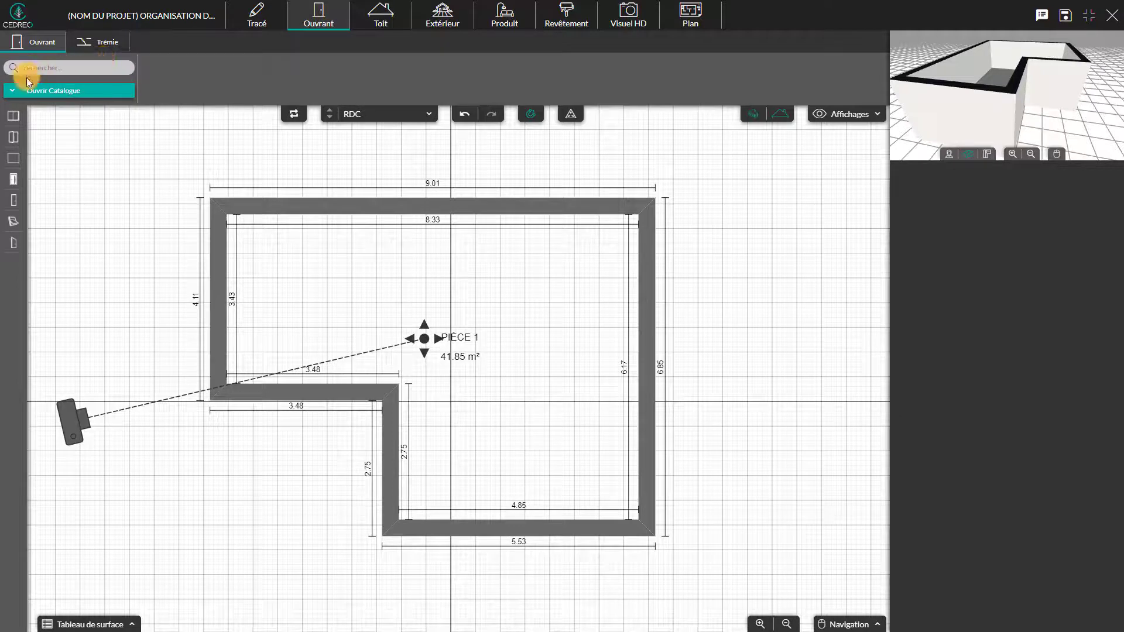
pyautogui.click(45, 72)
pyautogui.write('ba')
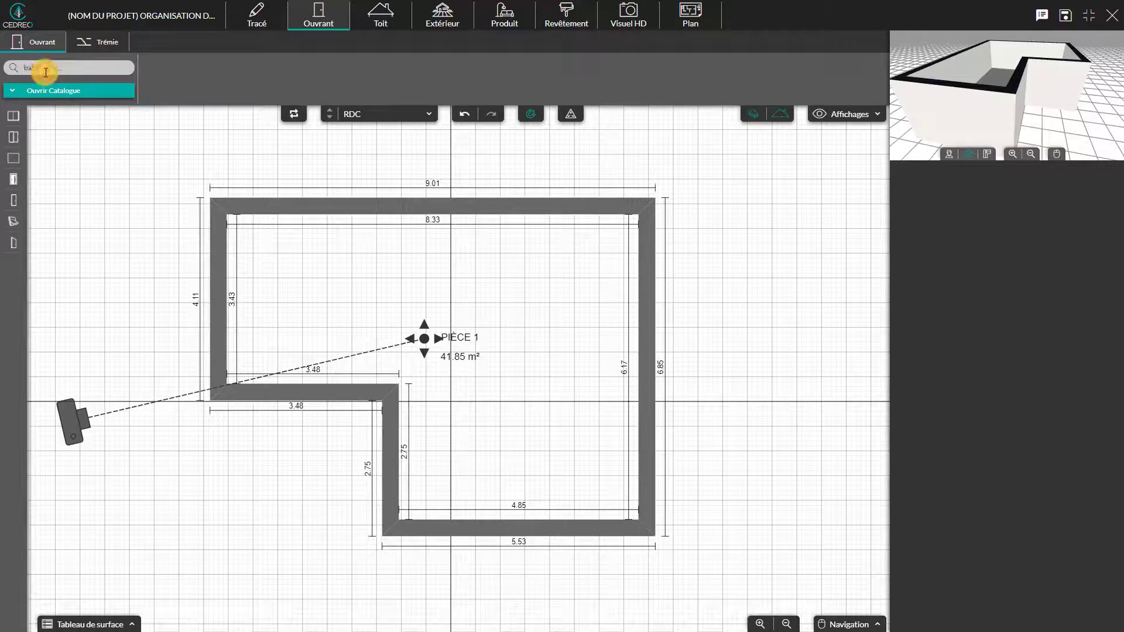
pyautogui.write('ie')
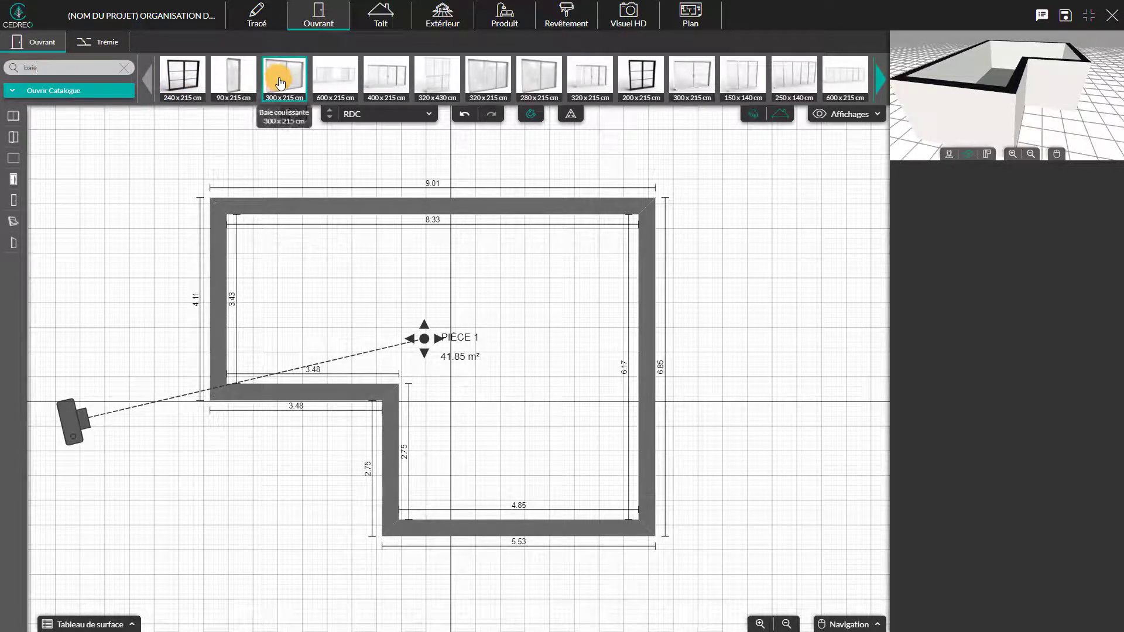
pyautogui.click(282, 82)
pyautogui.click(336, 212)
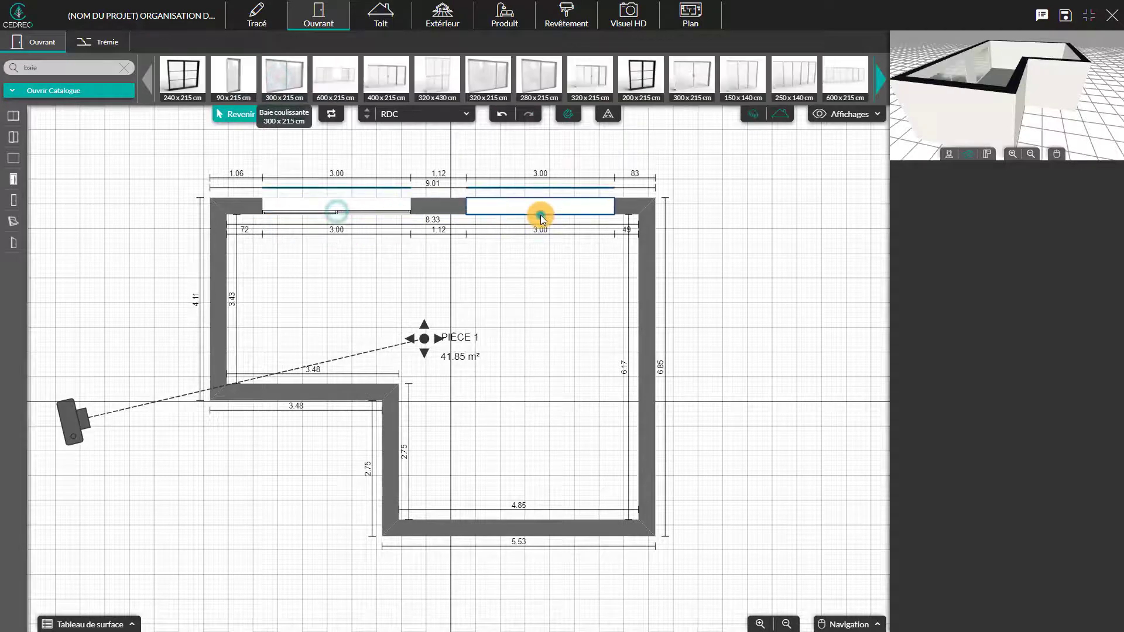
pyautogui.click(549, 200)
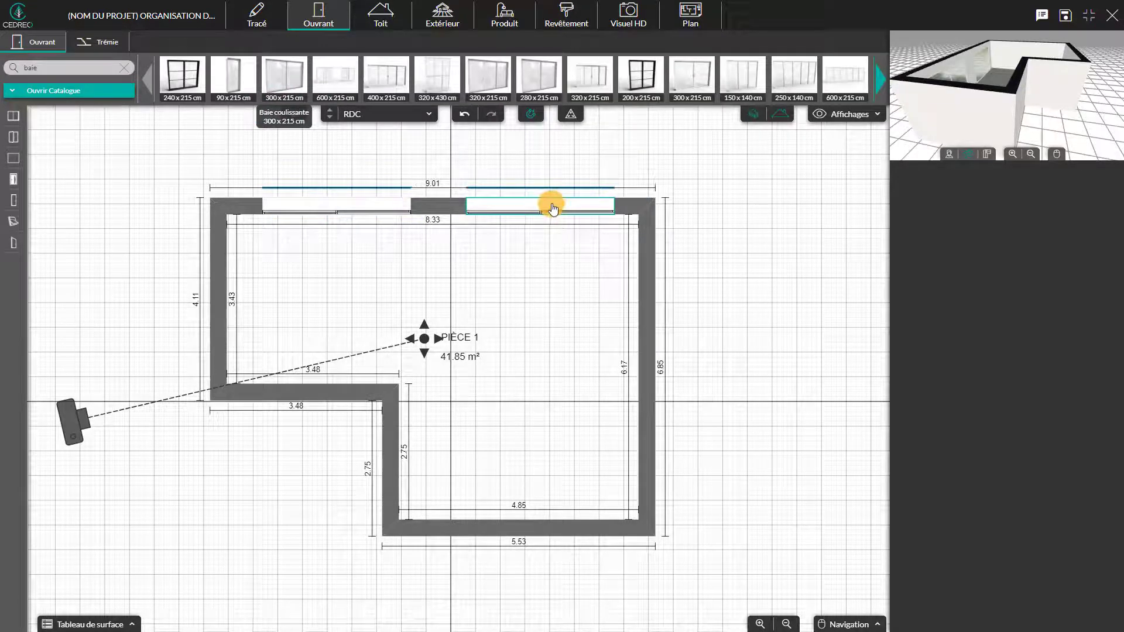
# Step: Search the product catalogue for "canapé" and place the first sofa in the 3D room, on the floor of its wider part
pyautogui.click(507, 17)
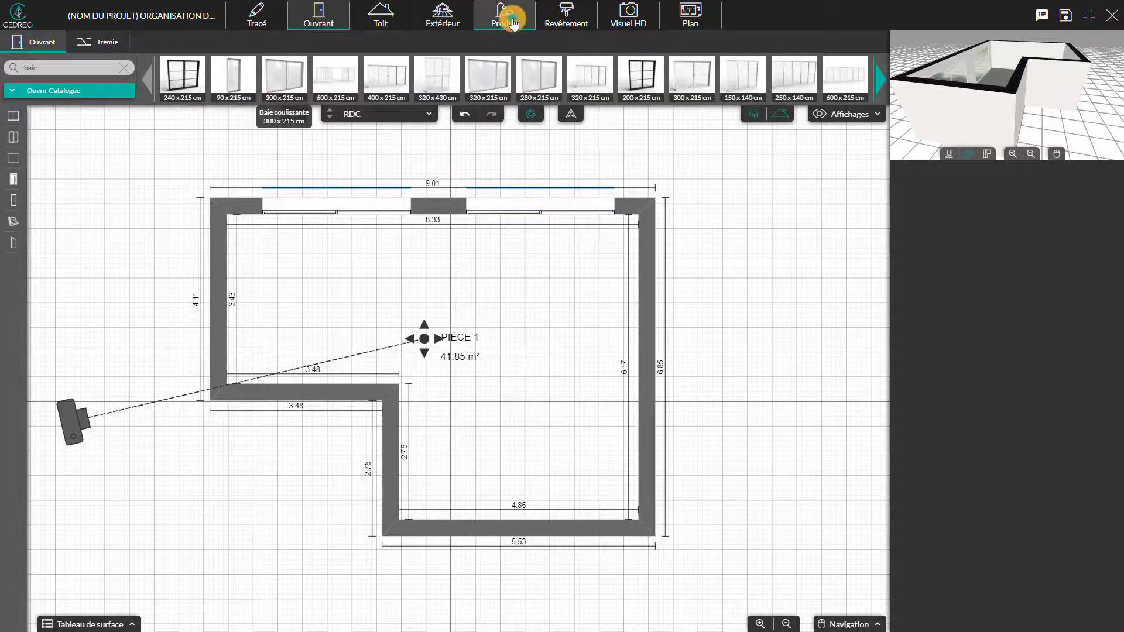
pyautogui.scroll(3, 449, 283)
pyautogui.scroll(-1, 421, 300)
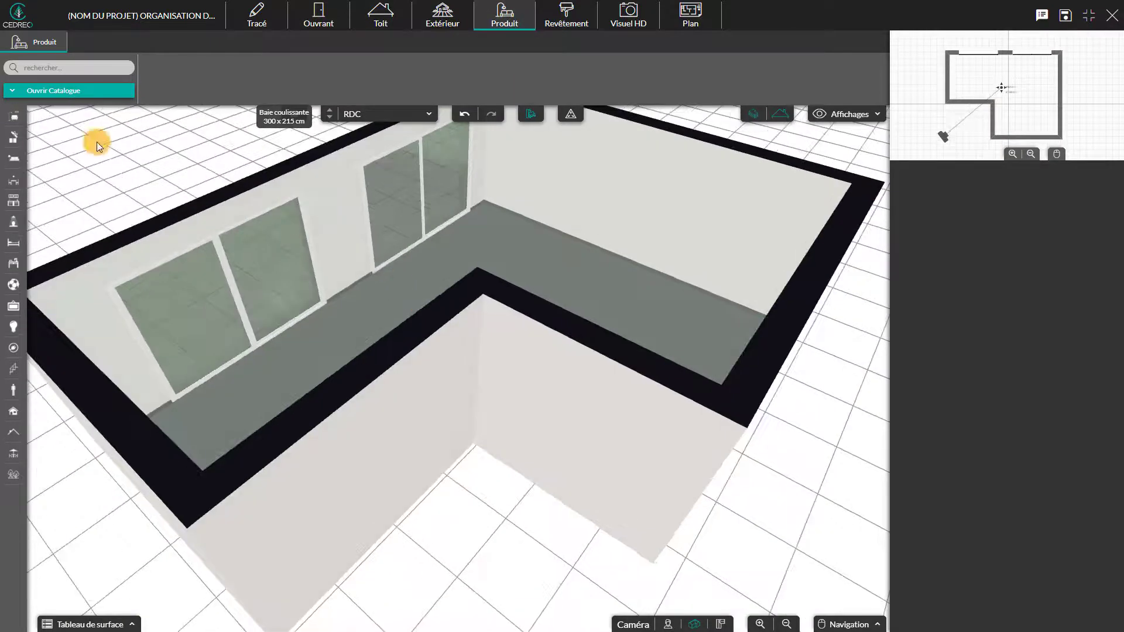
pyautogui.click(75, 66)
pyautogui.write('canapeé')
pyautogui.click(183, 80)
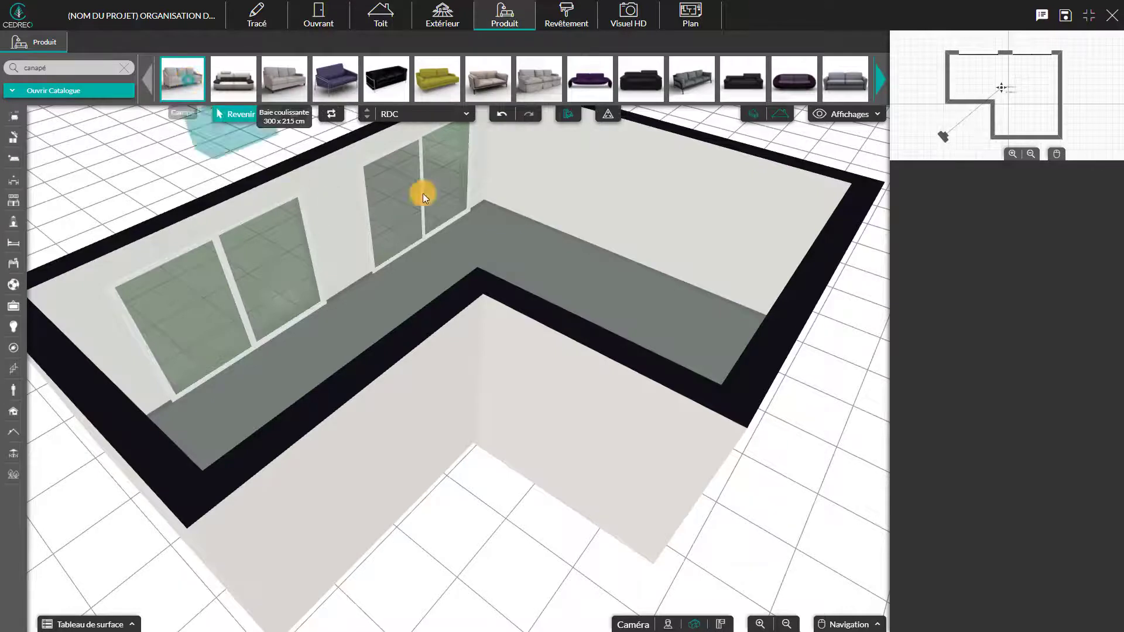
pyautogui.click(544, 278)
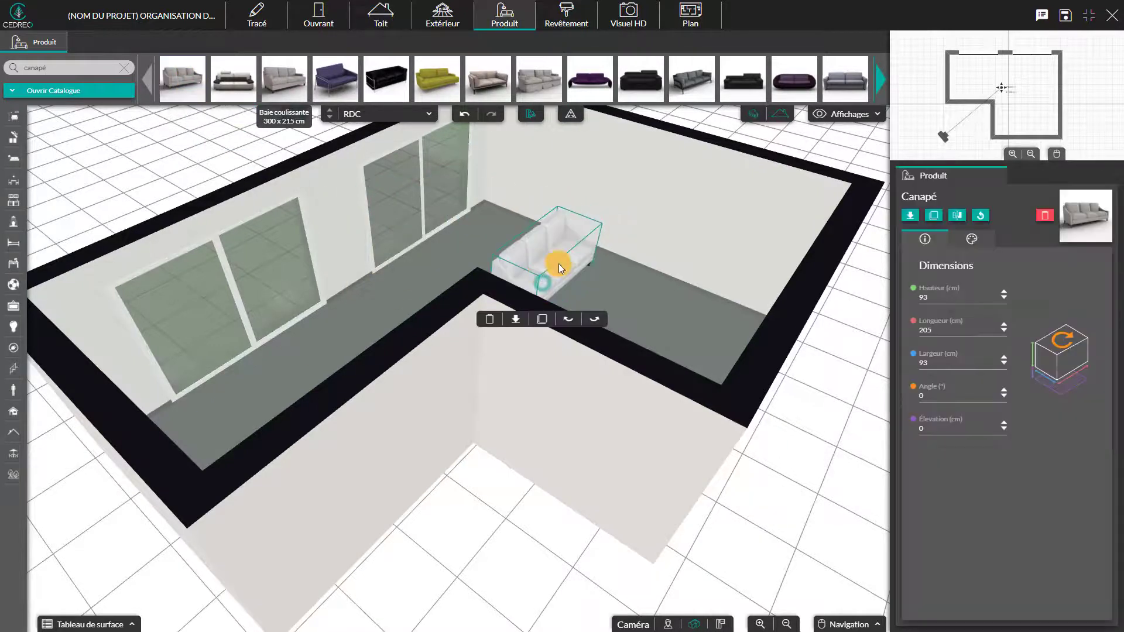
# Step: Rotate the sofa to -270° and move it against the room's back wall, facing into the room
pyautogui.press('r')
pyautogui.press('r')
pyautogui.press('r')
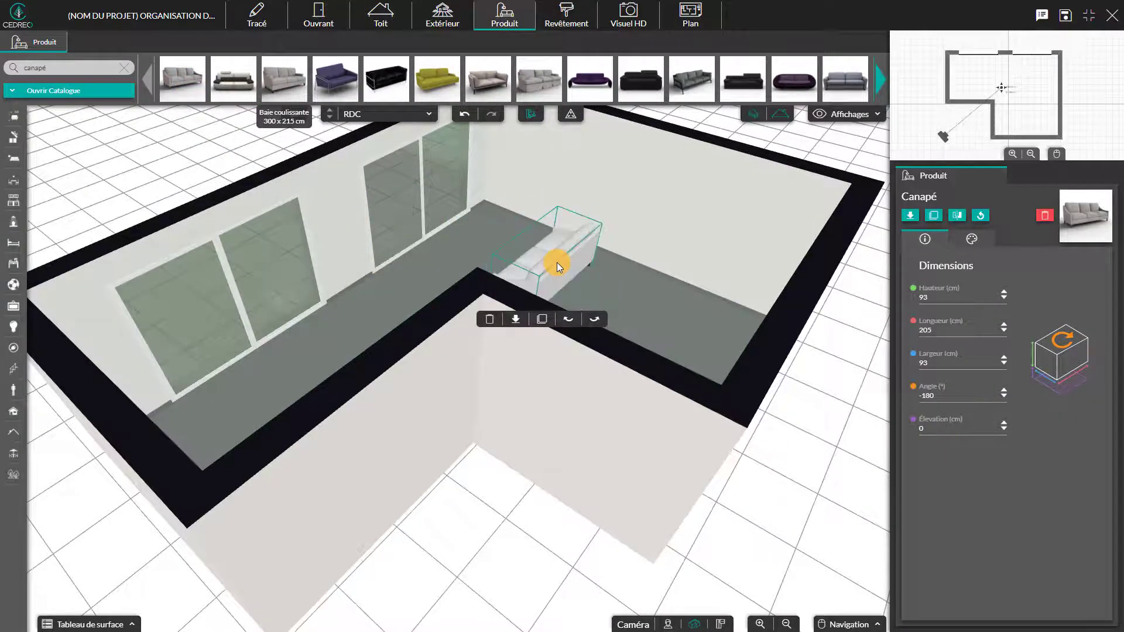
pyautogui.moveTo(557, 267); pyautogui.dragTo(583, 234)
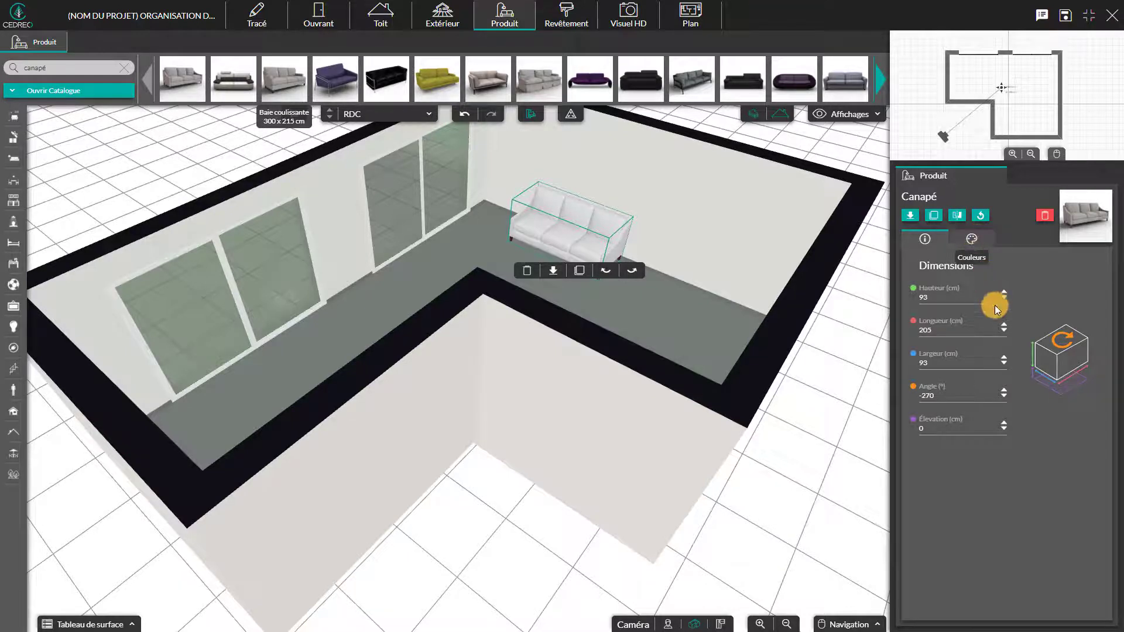
# Step: Try shortening the sofa and lengthening it again, and apply the orange finish to its Dossier part
pyautogui.click(1003, 326)
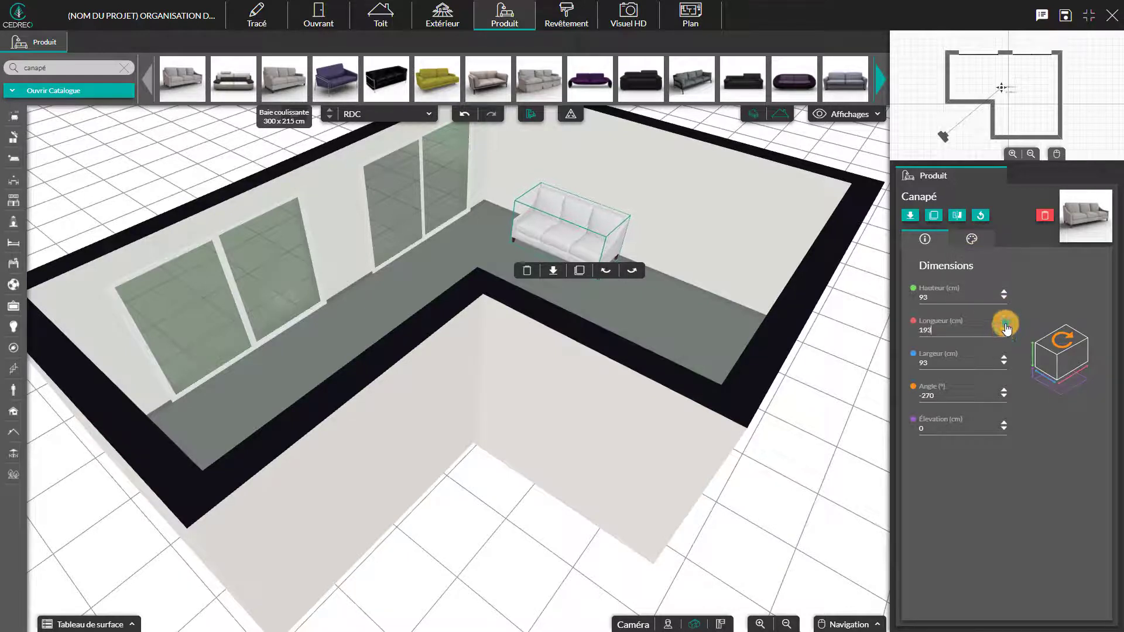
pyautogui.click(1004, 326)
pyautogui.click(973, 239)
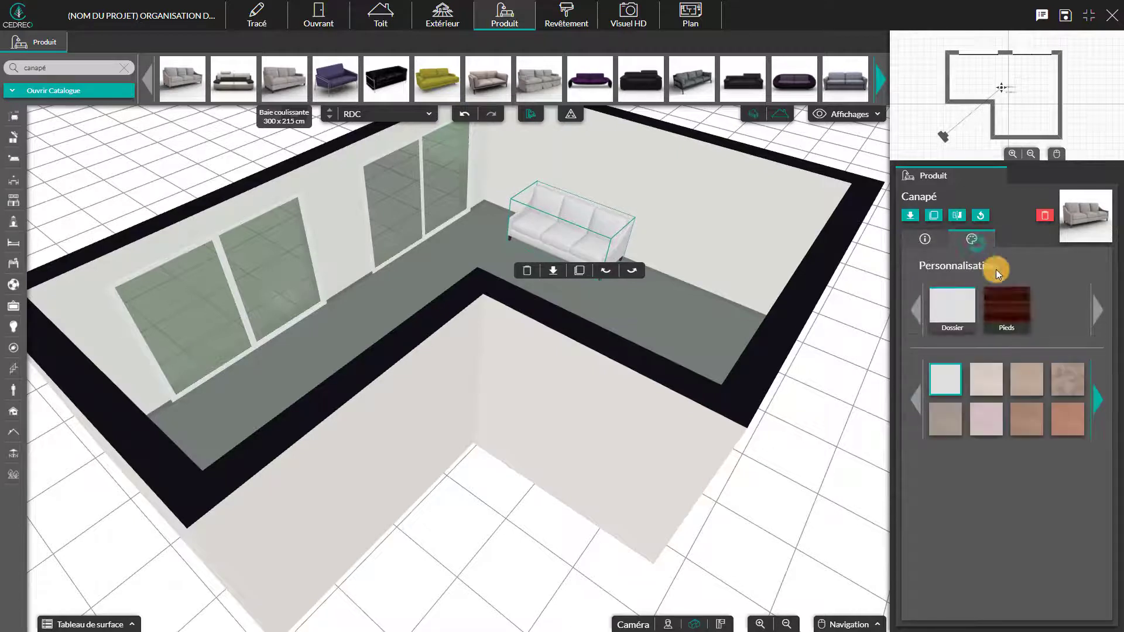
pyautogui.scroll(-1, 1007, 394)
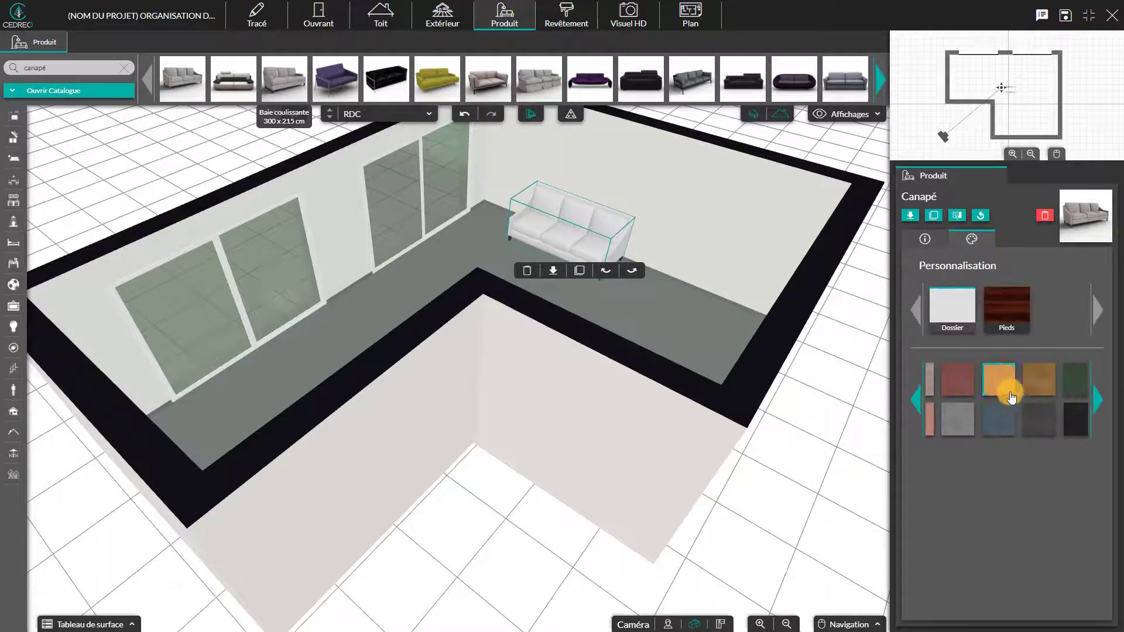
pyautogui.click(989, 382)
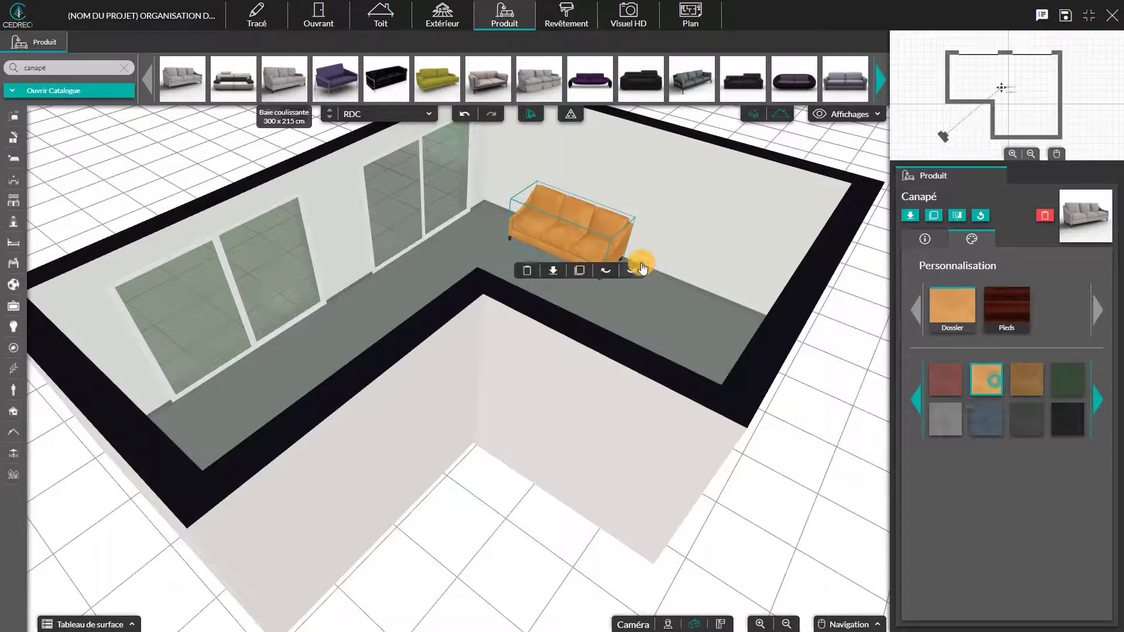
# Step: In the 2D plan, give the second sliding bay window a dark grey exterior frame, apply it to all the house's openings and check the 3D preview
pyautogui.click(319, 14)
pyautogui.click(524, 200)
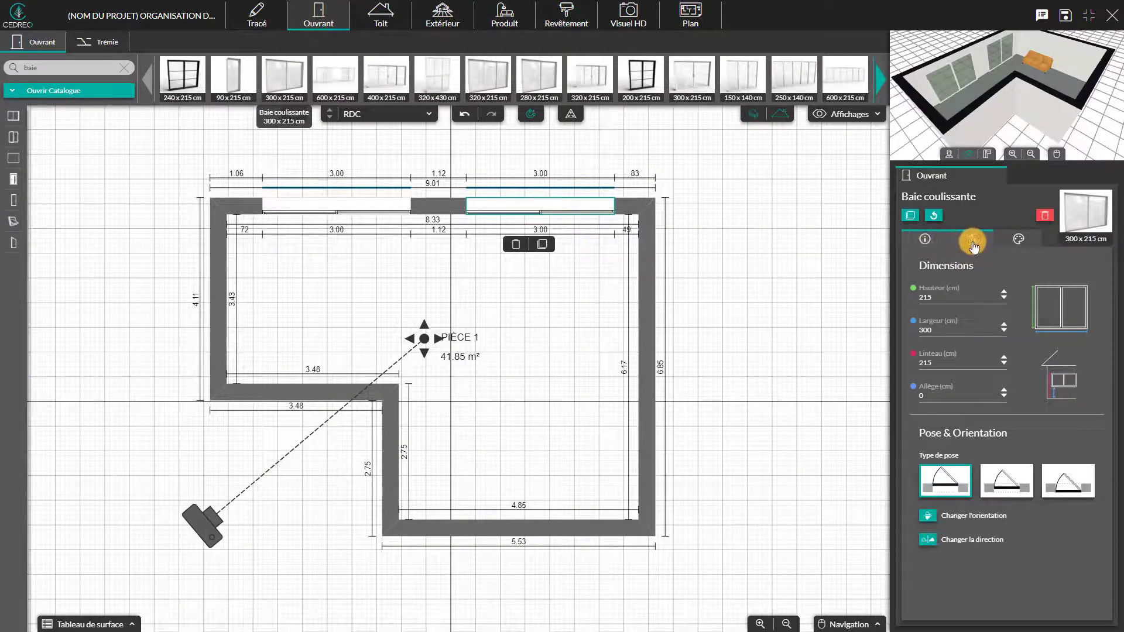
pyautogui.click(1019, 240)
pyautogui.click(1100, 402)
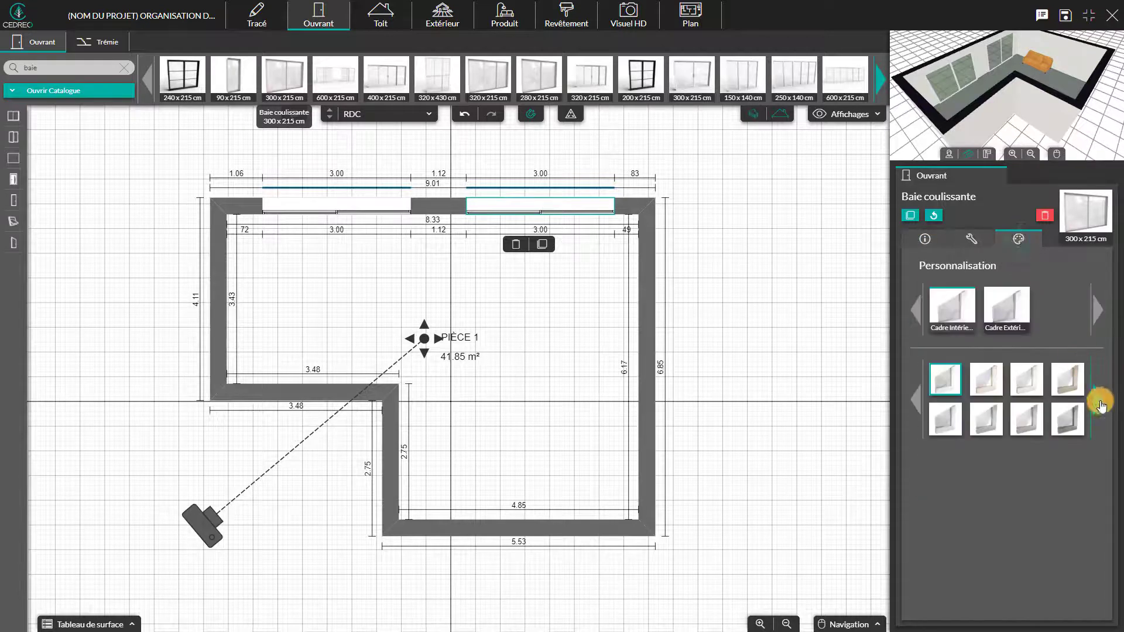
pyautogui.click(1006, 309)
pyautogui.click(1094, 398)
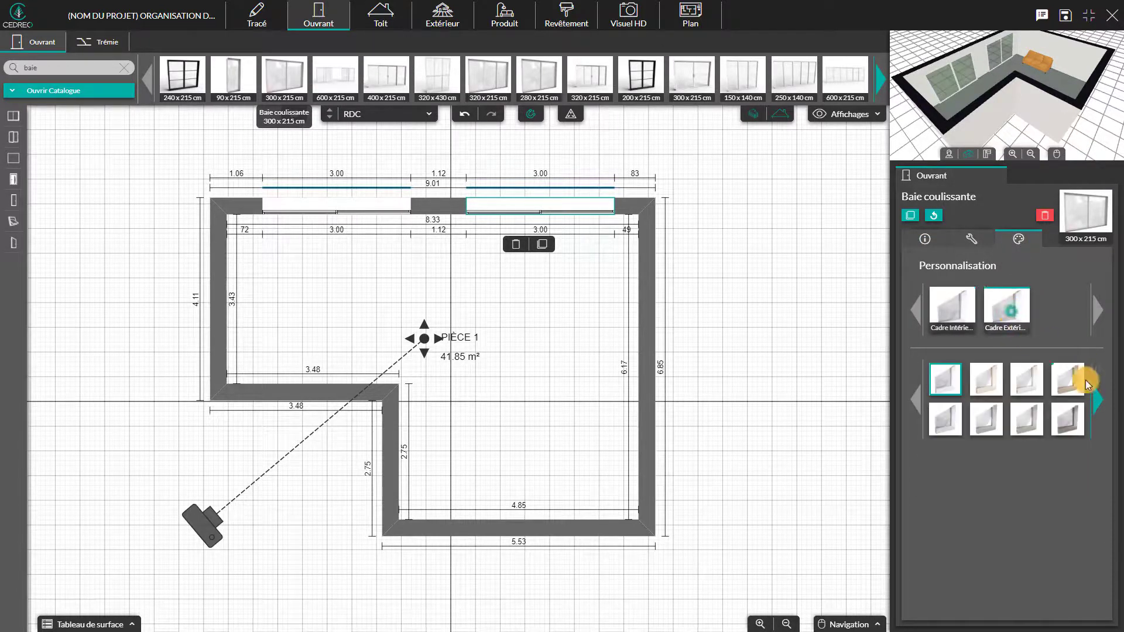
pyautogui.click(956, 428)
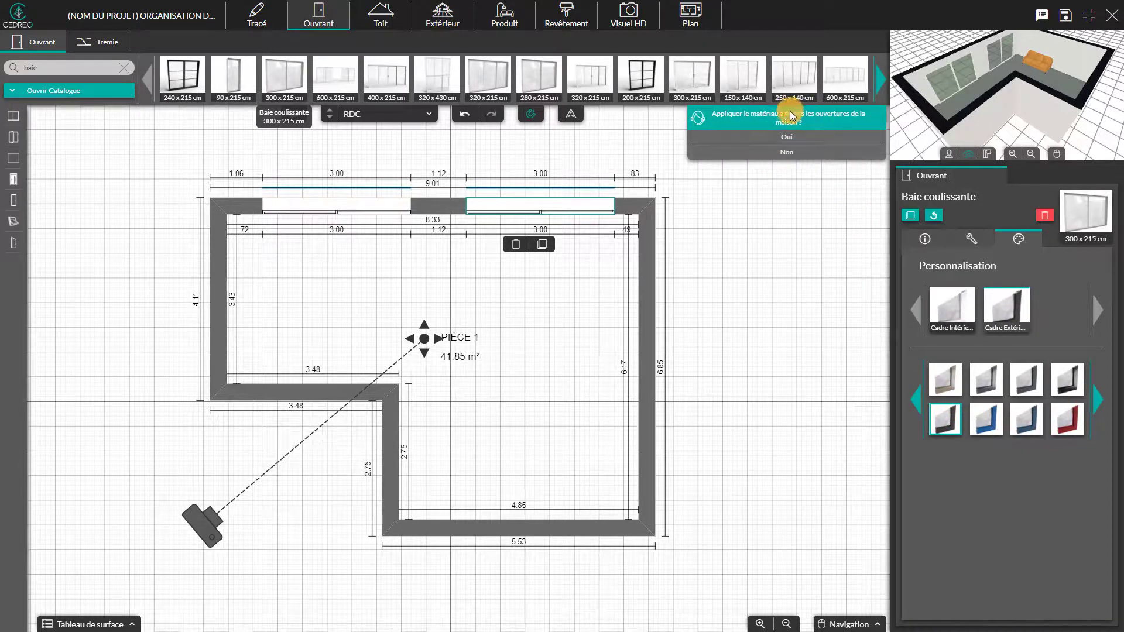
pyautogui.click(789, 138)
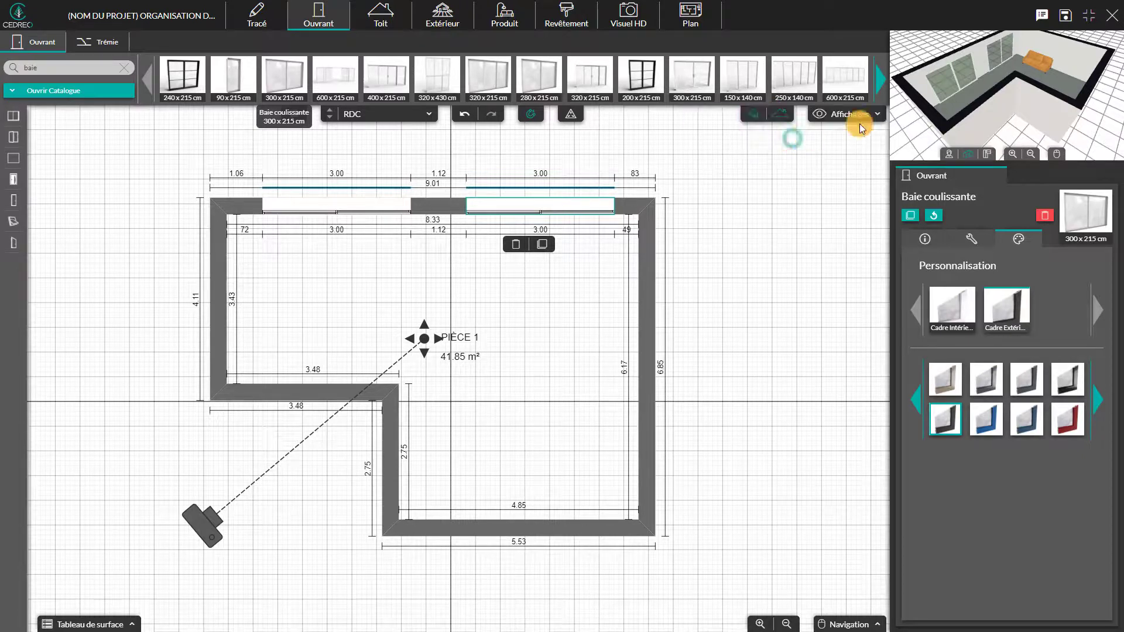
pyautogui.moveTo(990, 82); pyautogui.dragTo(961, 70)
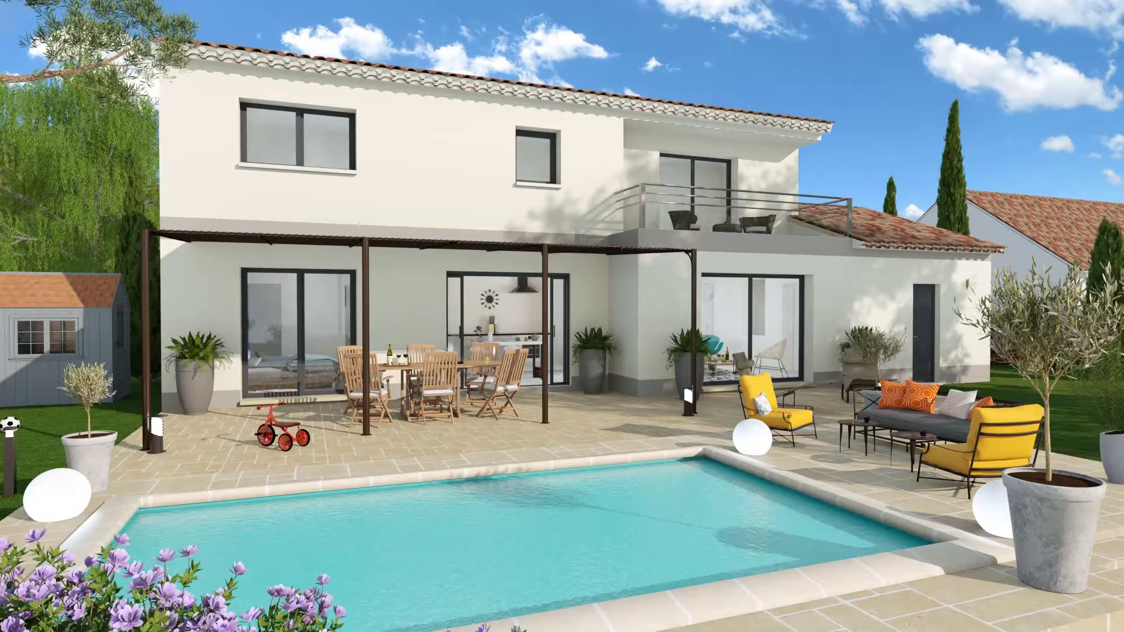